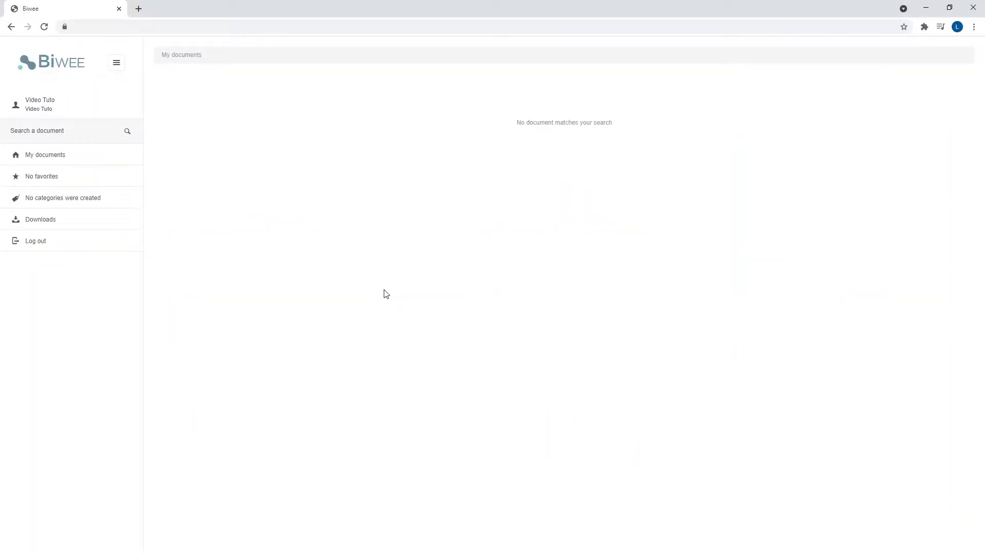
Step: Open the downloads page, and create a new dashboard in the Biwee desktop application
{"action": "left_click", "coordinate": [68, 227]}
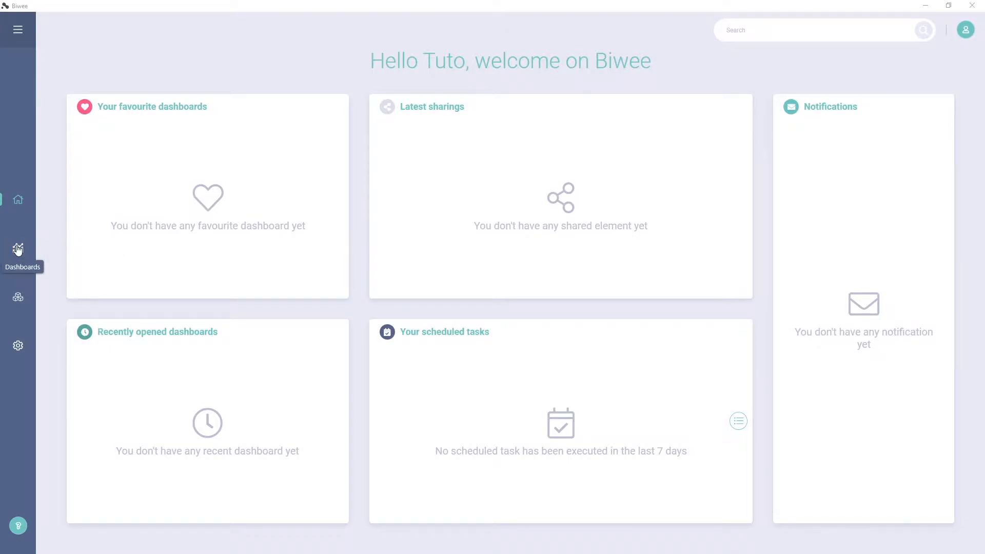
{"action": "left_click", "coordinate": [18, 249]}
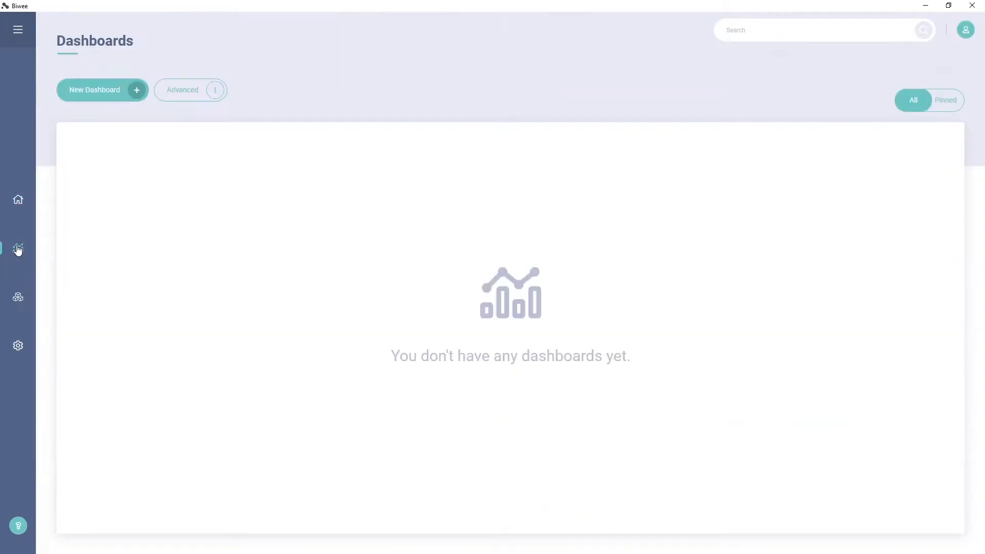
{"action": "left_click", "coordinate": [137, 91]}
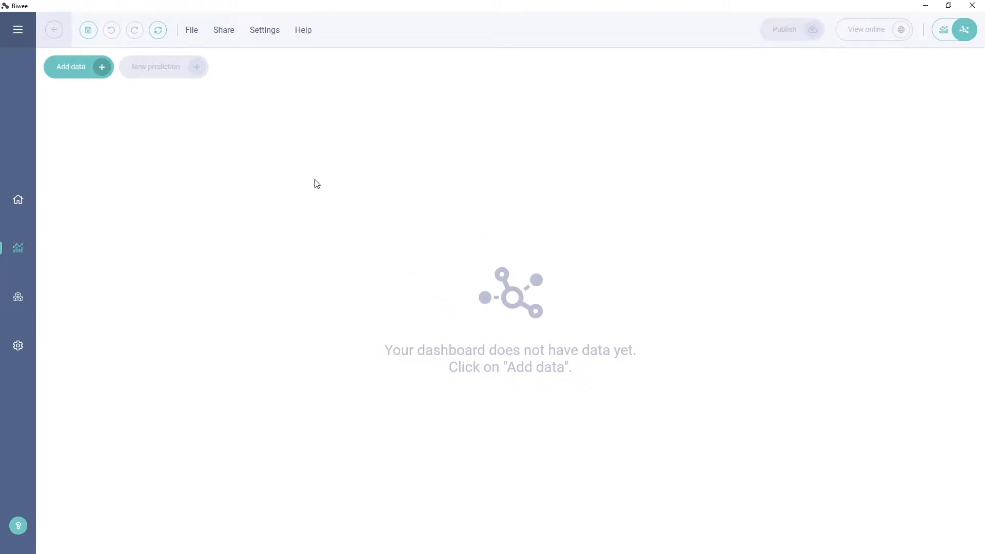
Step: Start adding data to the dashboard with a new Excel provider
{"action": "left_click", "coordinate": [100, 68]}
{"action": "left_click", "coordinate": [148, 104]}
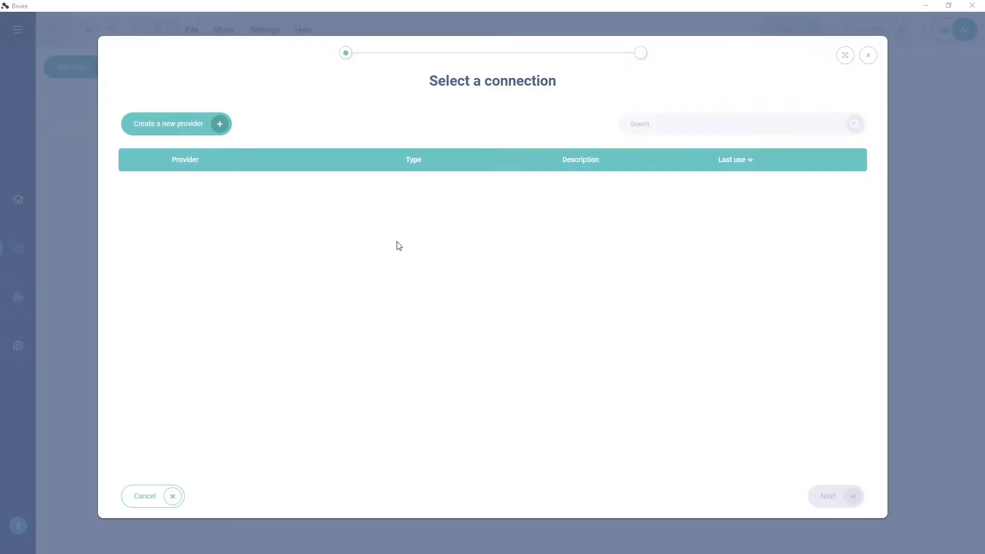
{"action": "left_click", "coordinate": [200, 128]}
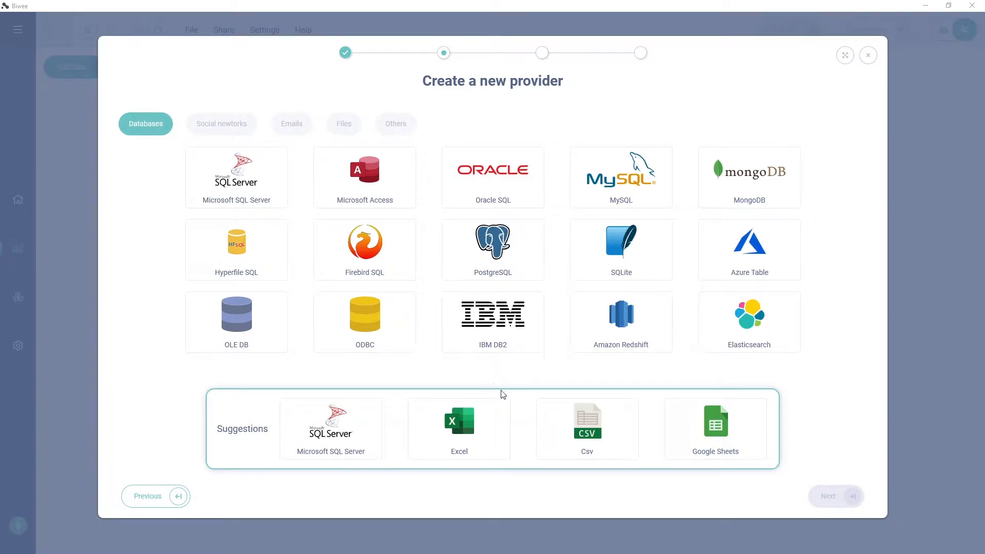
{"action": "left_click", "coordinate": [463, 423]}
{"action": "left_click", "coordinate": [827, 495]}
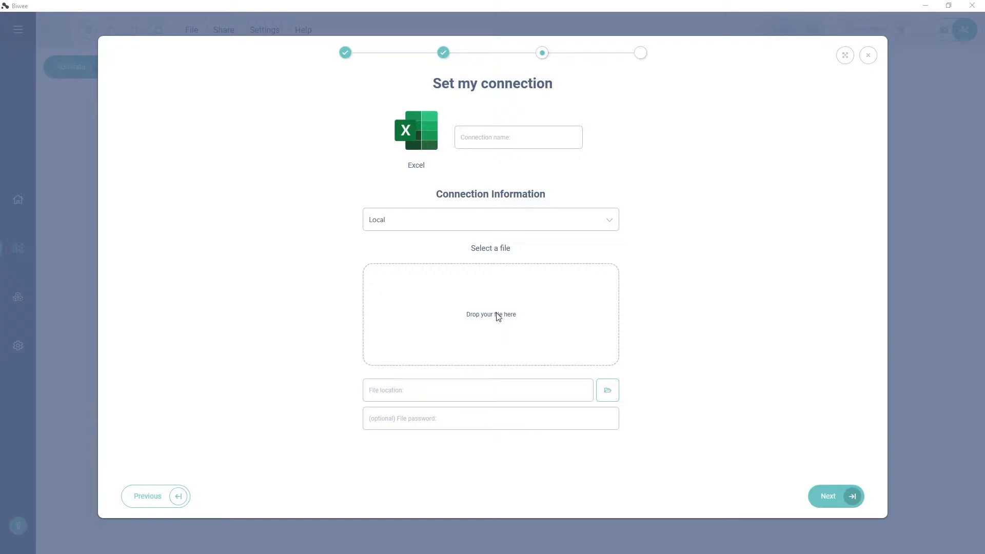
Step: Select the local file sales.xlsx as the source of the Excel connection and accept the connection settings
{"action": "left_click", "coordinate": [497, 317]}
{"action": "double_click", "coordinate": [253, 122]}
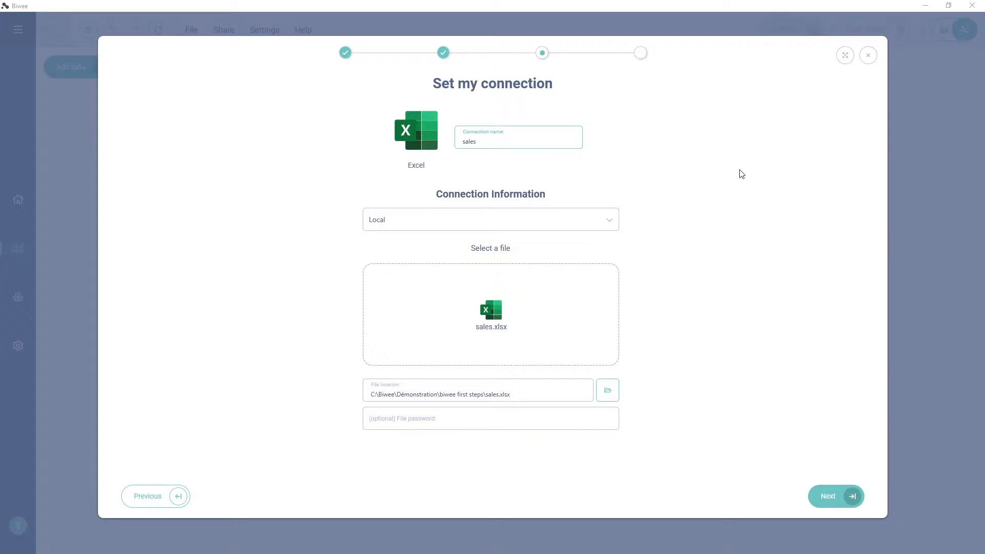
{"action": "key", "text": "Delete"}
{"action": "type", "text": "Sheet"}
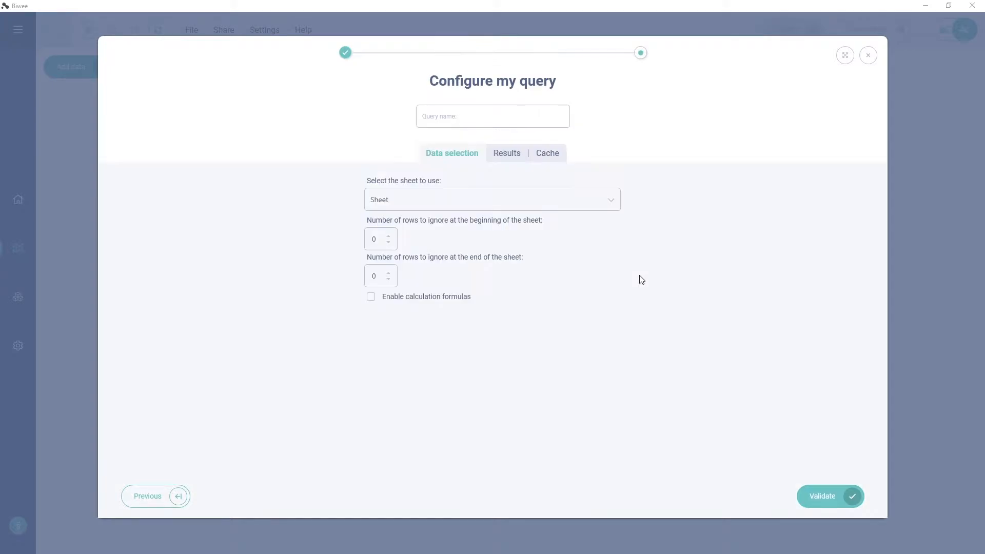
Step: Keep the sheet named Sheet as the query's data and name the query Sales
{"action": "left_click", "coordinate": [566, 204]}
{"action": "left_click", "coordinate": [566, 204]}
{"action": "left_click", "coordinate": [472, 109]}
{"action": "type", "text": "Sales"}
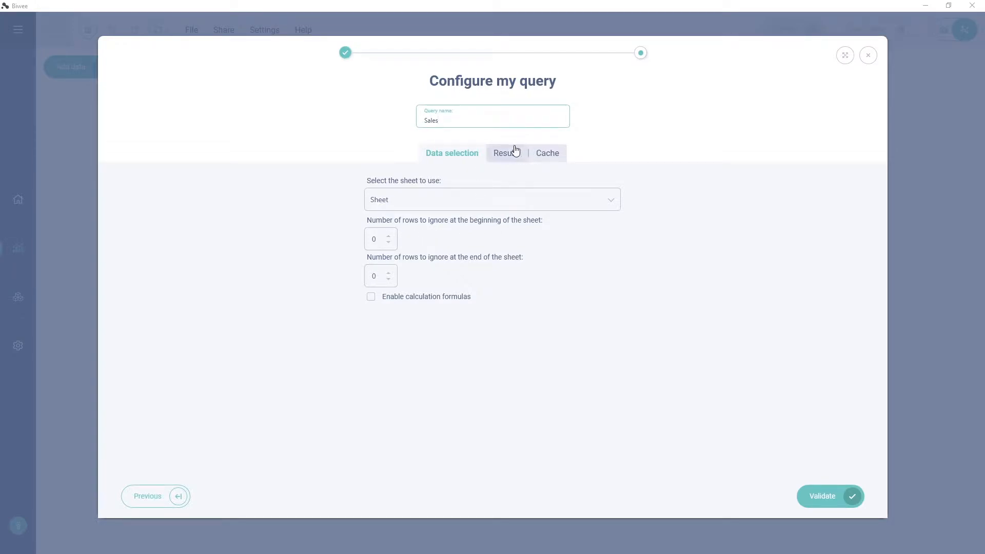
Step: Preview the Sales query's result columns and validate the query to add it to the dashboard's data
{"action": "left_click", "coordinate": [515, 150]}
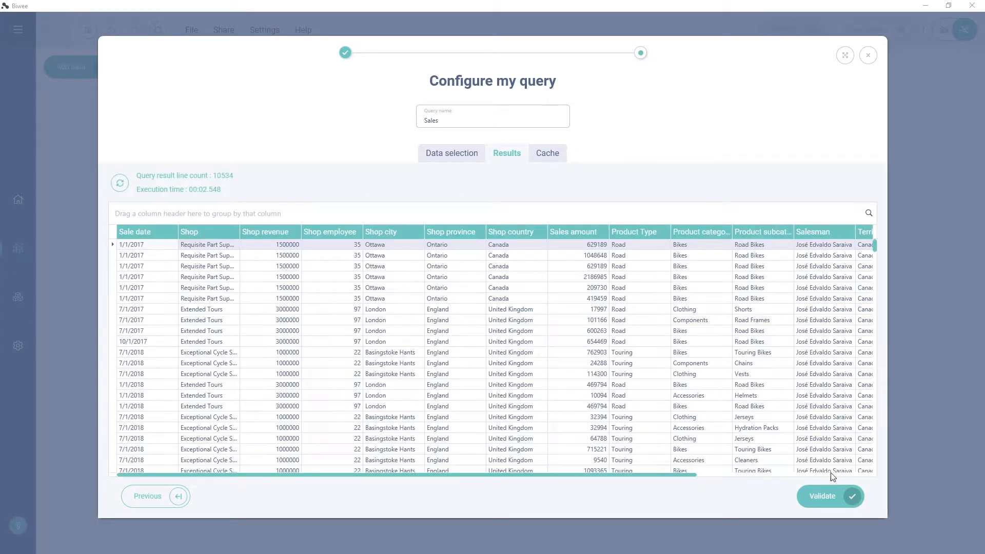
{"action": "left_click_drag", "start_coordinate": [670, 475], "coordinate": [798, 475]}
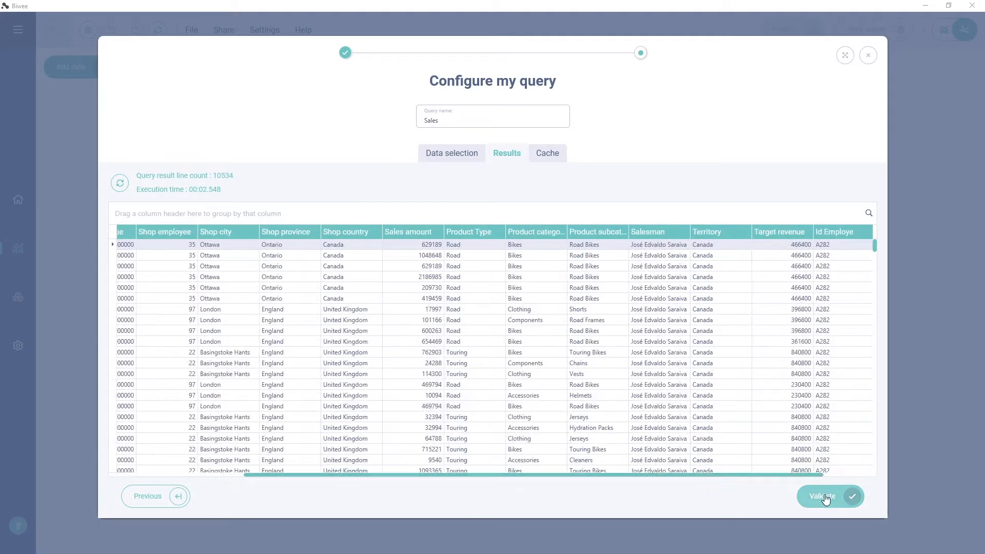
{"action": "left_click", "coordinate": [828, 501]}
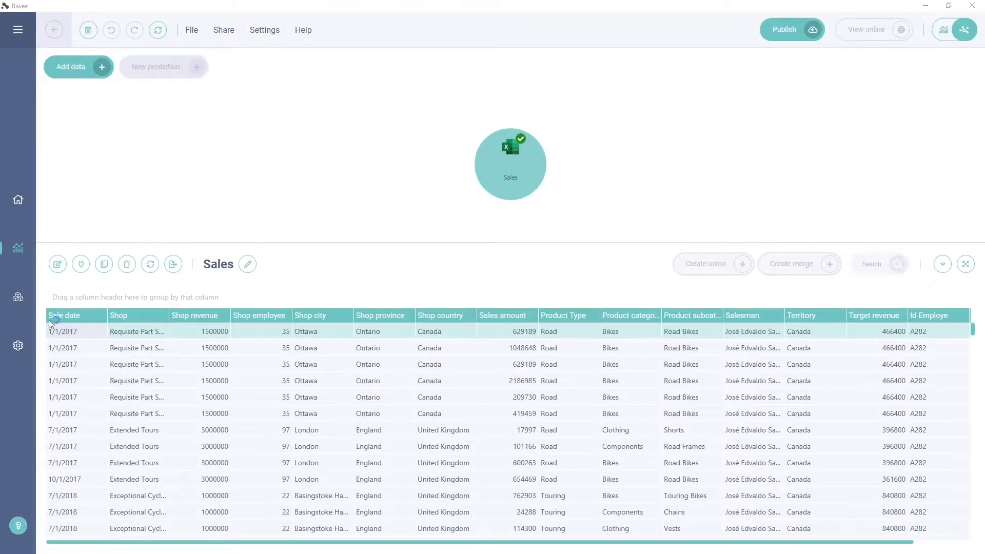
{"action": "mouse_move", "coordinate": [510, 166]}
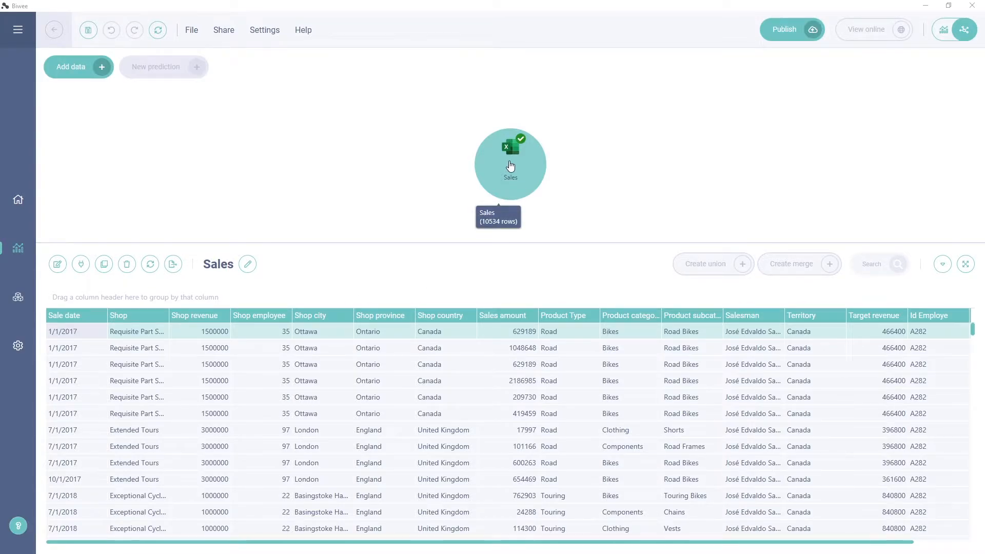
{"action": "left_click_drag", "start_coordinate": [432, 542], "coordinate": [376, 552]}
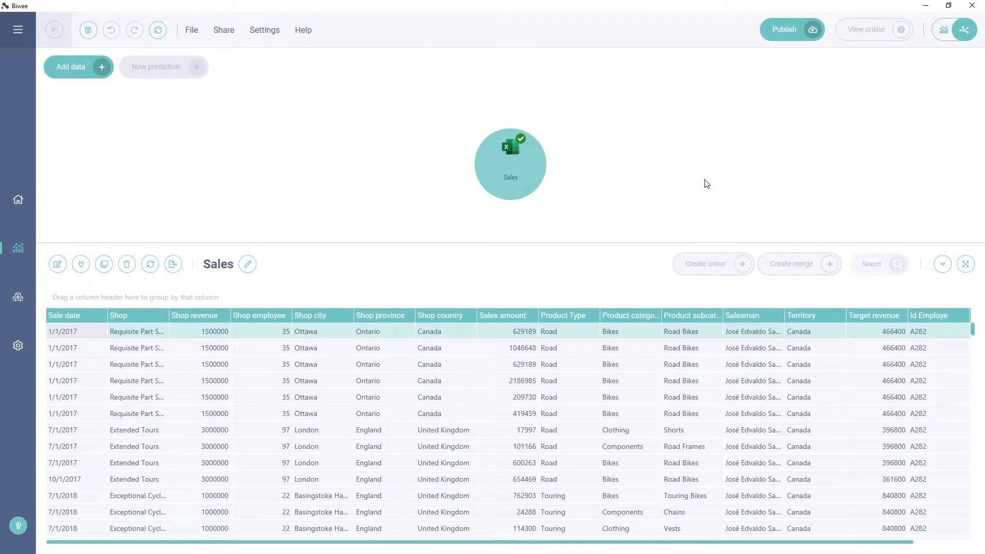
Step: Switch to the dashboard design view and add a pie chart based on the Sales data source
{"action": "left_click", "coordinate": [944, 32]}
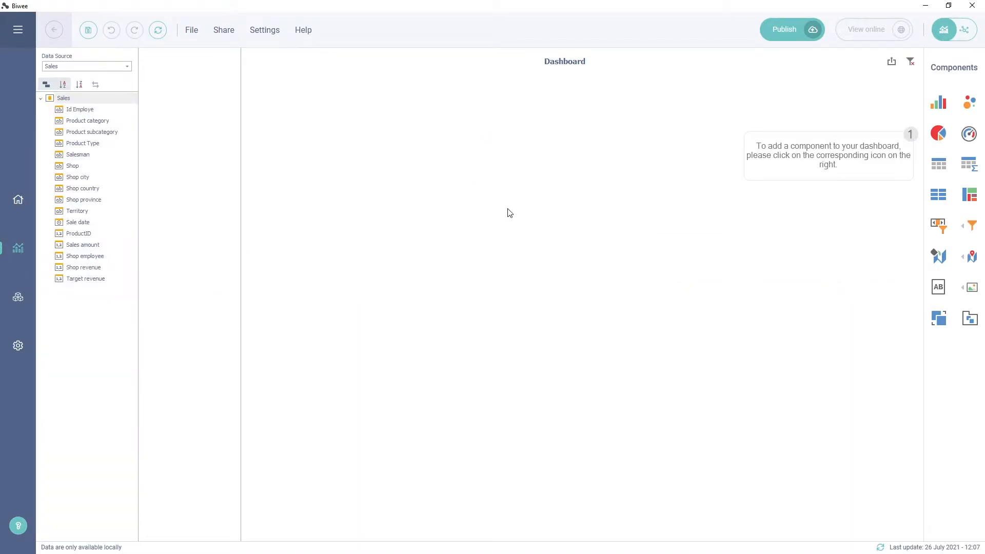
{"action": "left_click", "coordinate": [128, 67]}
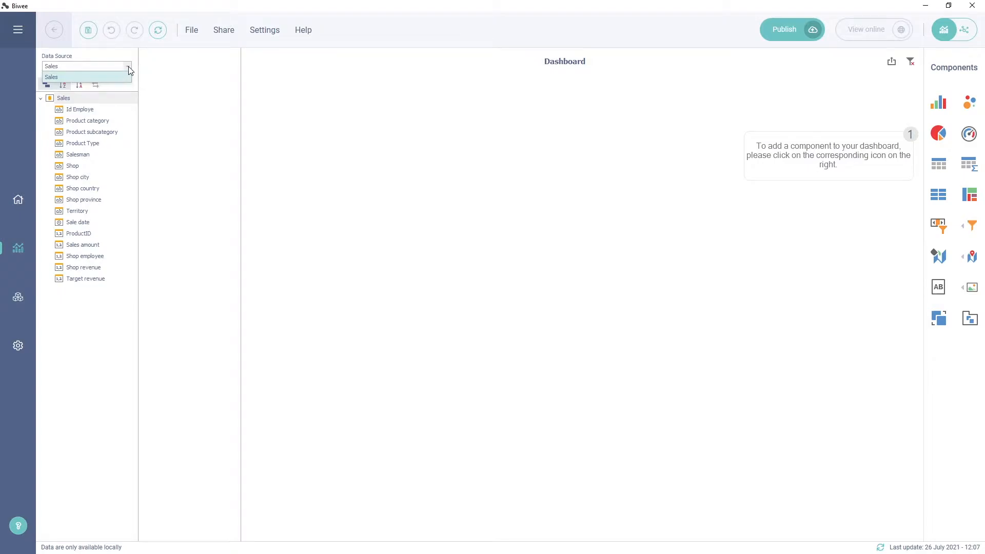
{"action": "left_click", "coordinate": [128, 67]}
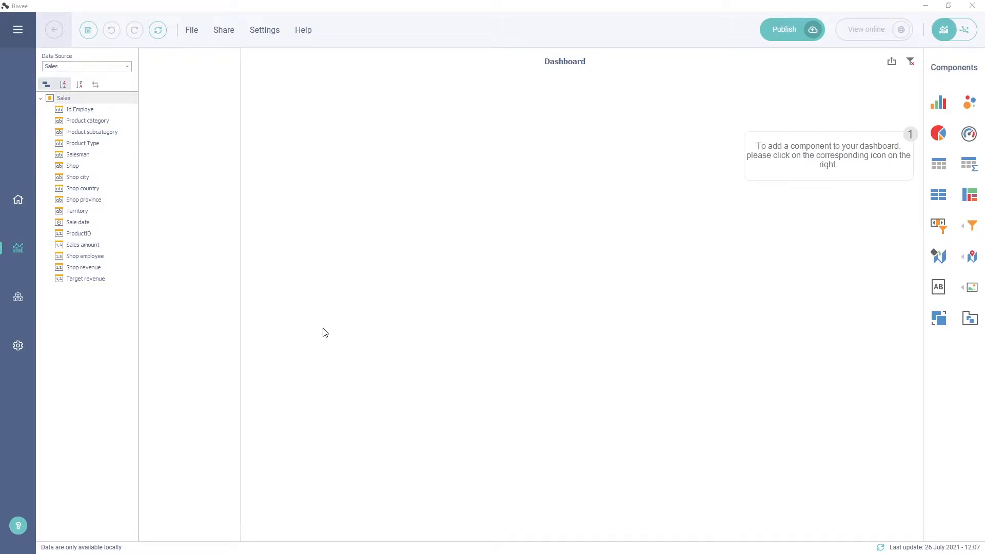
{"action": "left_click", "coordinate": [945, 136]}
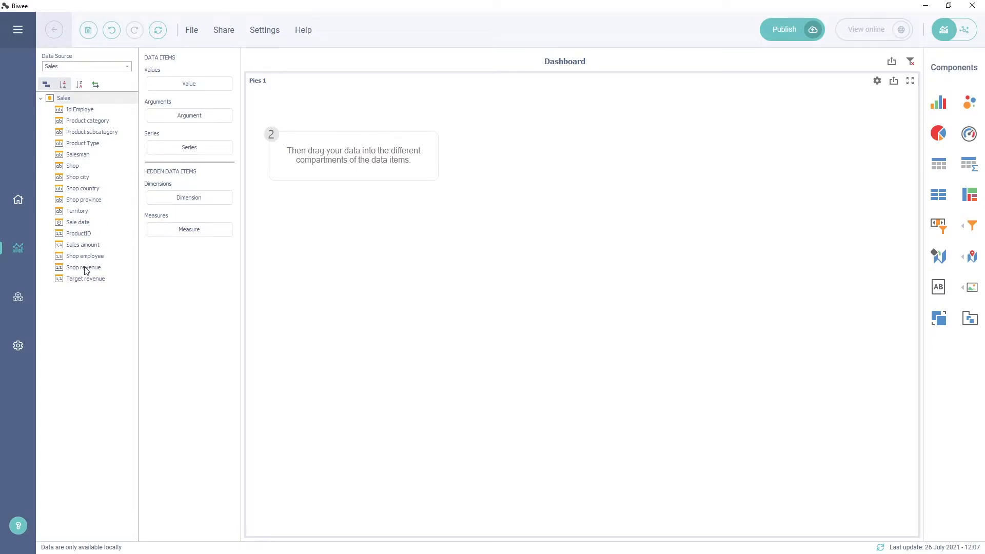
Step: Assign Sales amount as the pie chart's value, keeping the Sum aggregation, and Product category as its argument
{"action": "left_click_drag", "start_coordinate": [82, 245], "coordinate": [223, 118]}
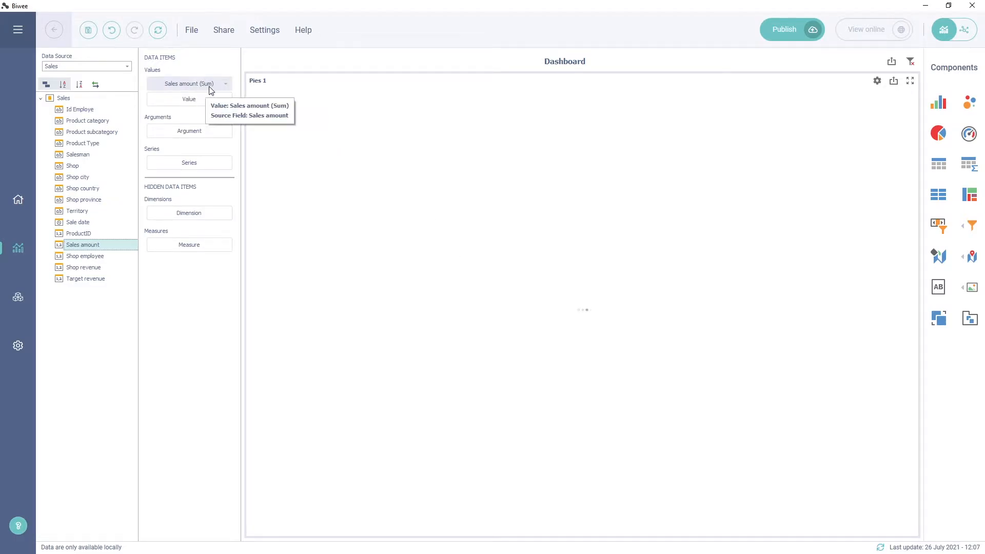
{"action": "left_click", "coordinate": [226, 86]}
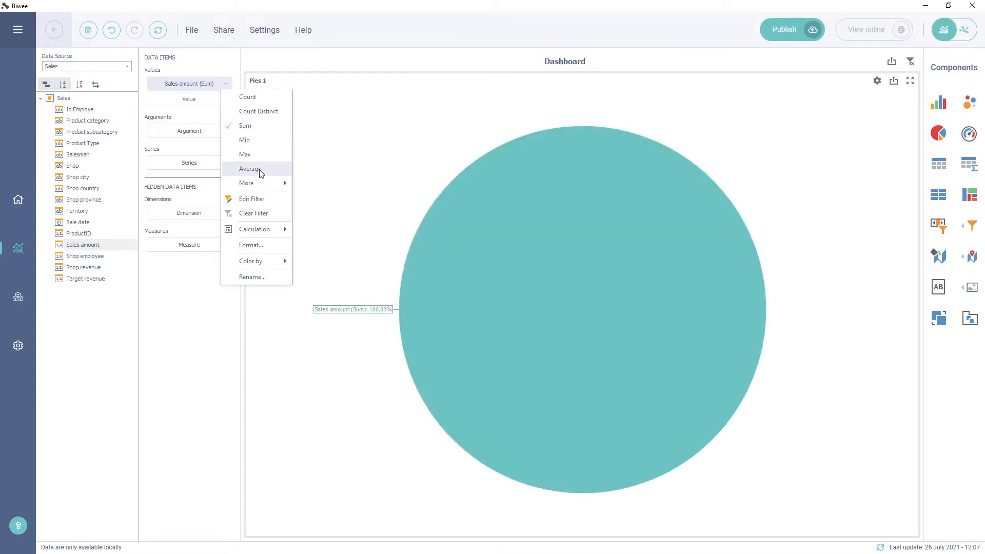
{"action": "left_click", "coordinate": [328, 179]}
{"action": "left_click_drag", "start_coordinate": [97, 123], "coordinate": [200, 134]}
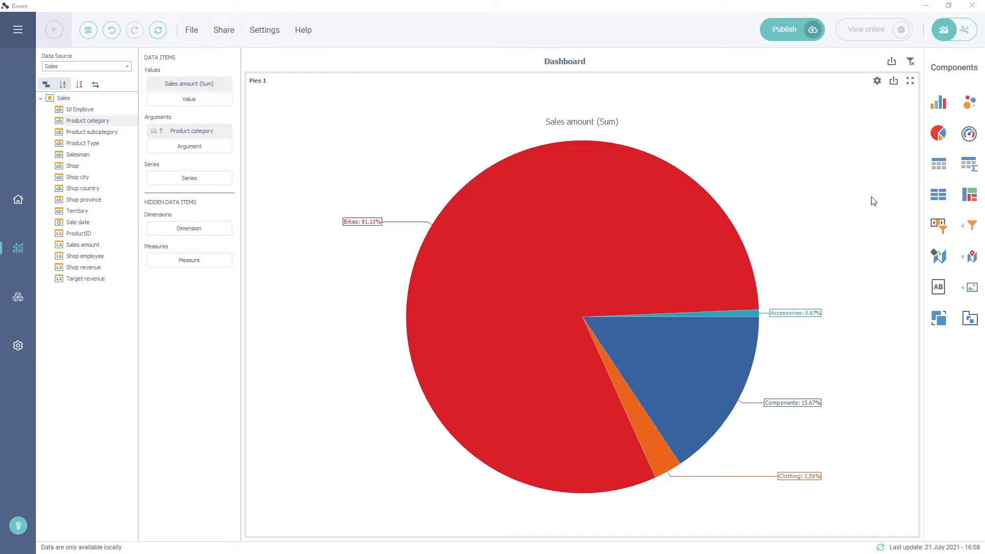
Step: Add a bar chart beside the pie chart with Sales amount as its value and Sale date as its argument
{"action": "left_click_drag", "start_coordinate": [939, 104], "coordinate": [764, 162]}
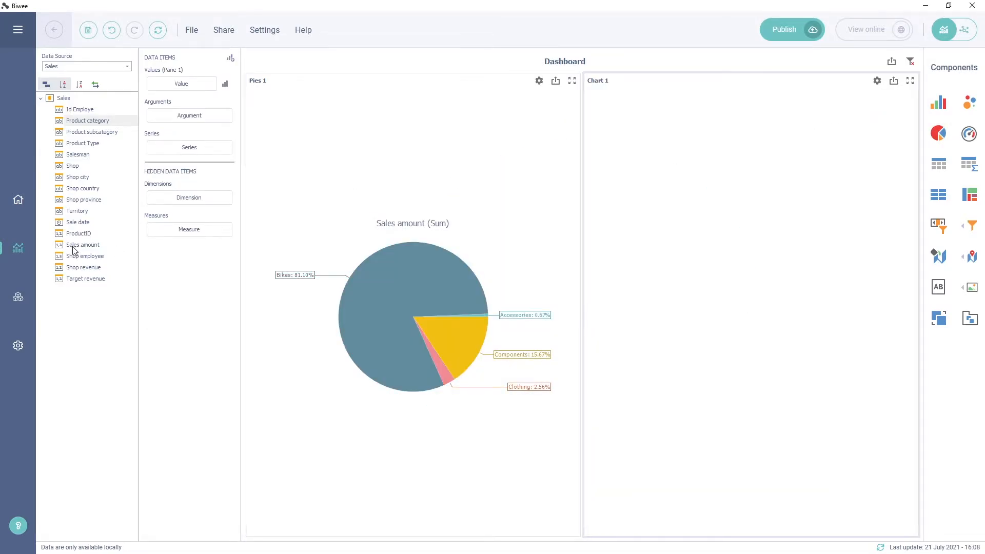
{"action": "left_click_drag", "start_coordinate": [74, 251], "coordinate": [186, 87]}
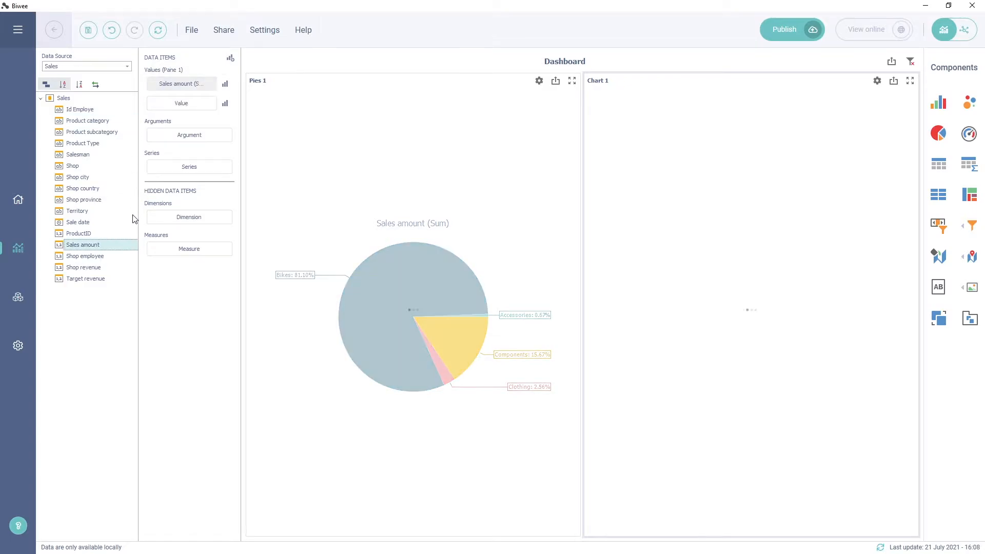
{"action": "left_click", "coordinate": [88, 226]}
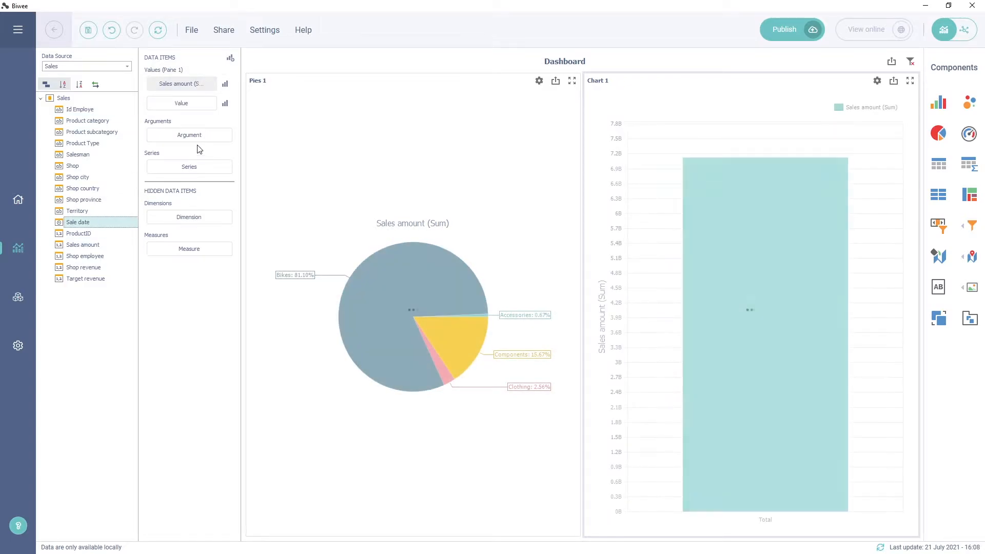
{"action": "left_click_drag", "start_coordinate": [115, 218], "coordinate": [173, 139]}
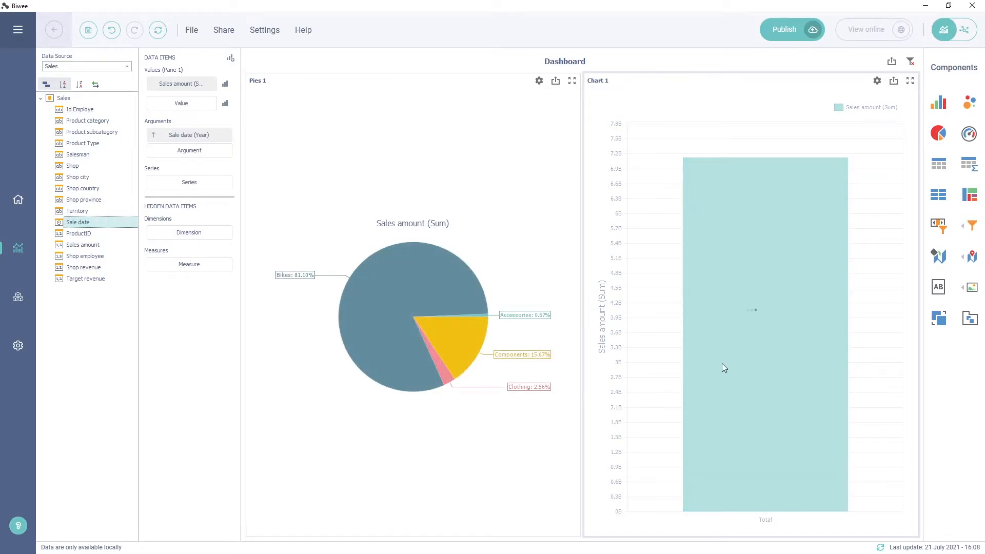
{"action": "mouse_move", "coordinate": [690, 461]}
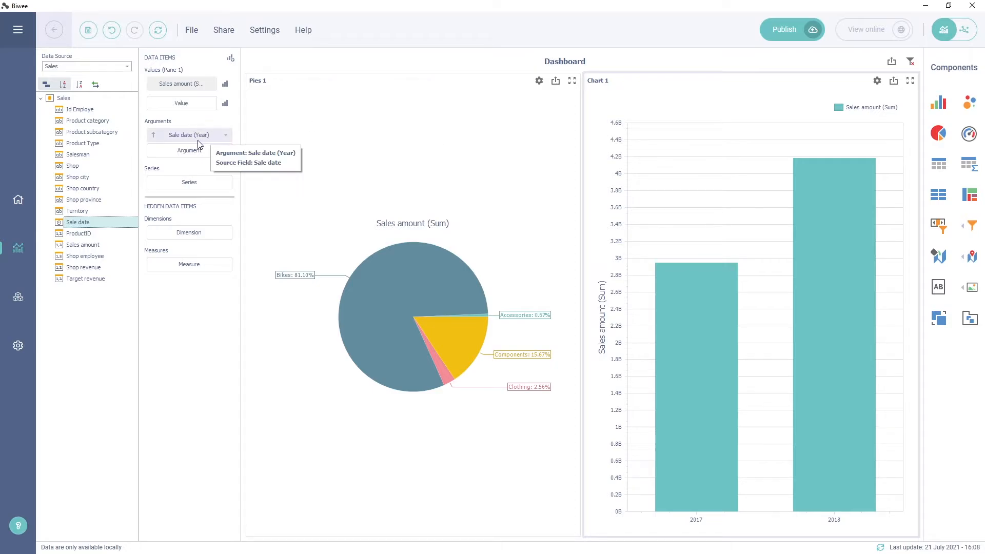
Step: Group the bar chart's Sale date argument by Quarter and add Sale date as its series
{"action": "left_click", "coordinate": [227, 136]}
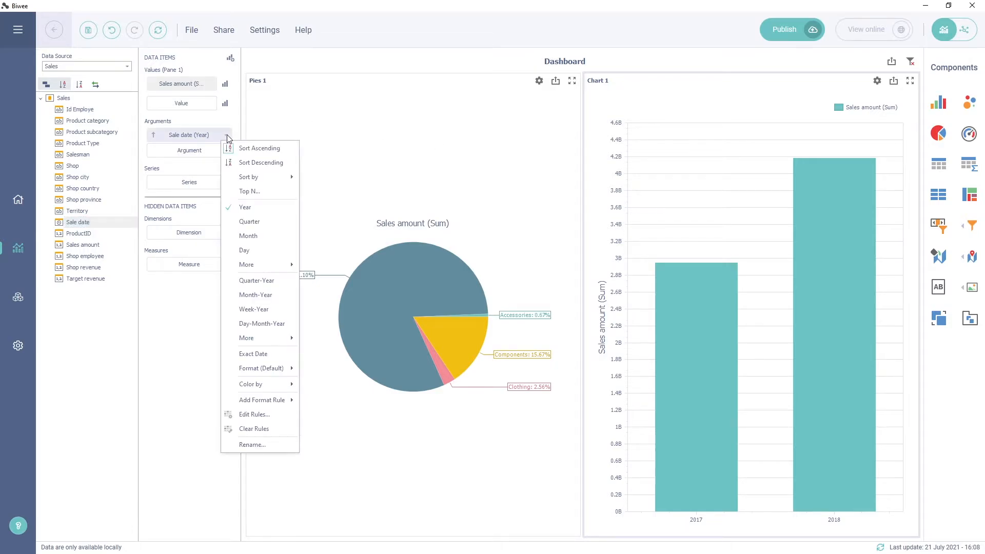
{"action": "left_click", "coordinate": [268, 226]}
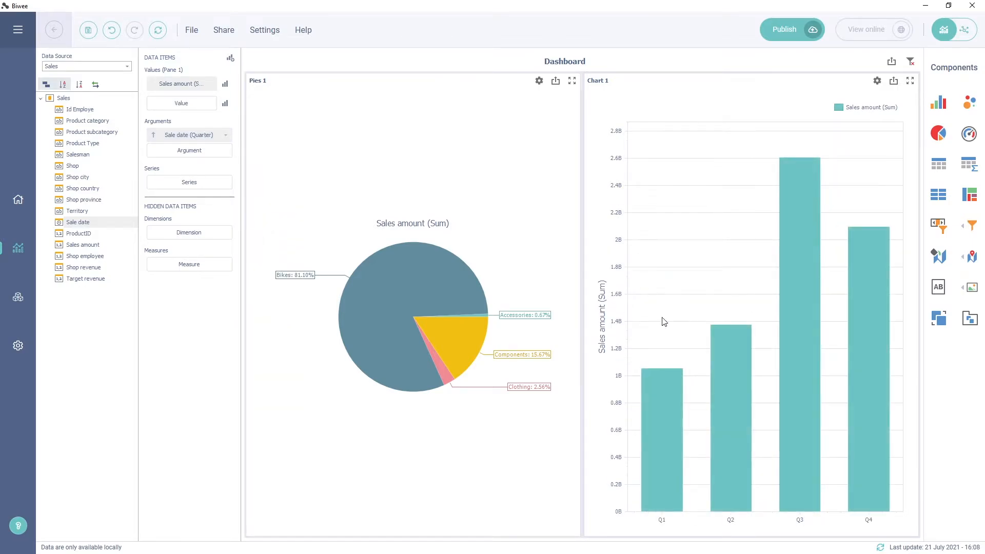
{"action": "mouse_move", "coordinate": [860, 341]}
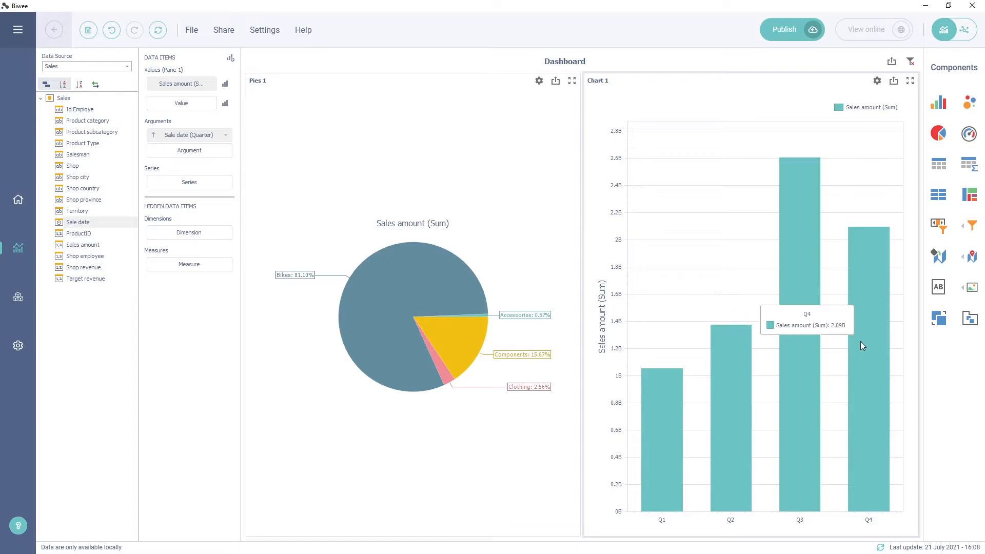
{"action": "left_click_drag", "start_coordinate": [97, 227], "coordinate": [198, 185]}
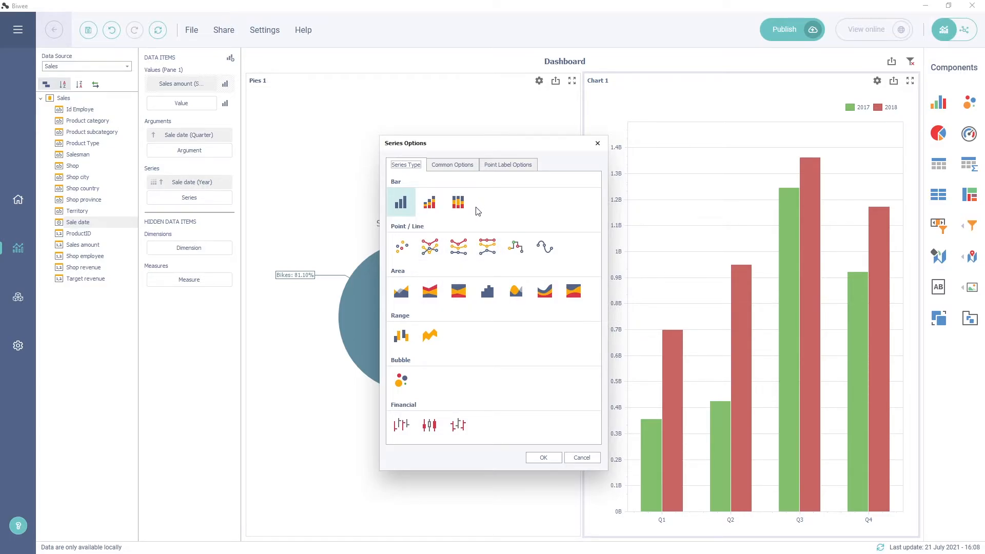
Step: Set the bar chart's point label content to Value in the series options
{"action": "left_click", "coordinate": [514, 165]}
{"action": "left_click", "coordinate": [516, 206]}
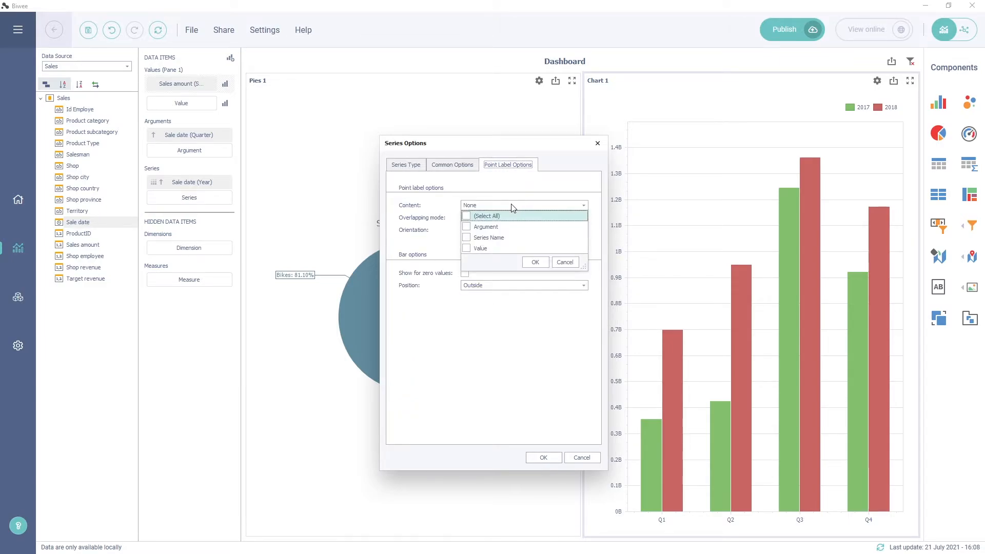
{"action": "left_click", "coordinate": [467, 248]}
{"action": "left_click", "coordinate": [535, 262]}
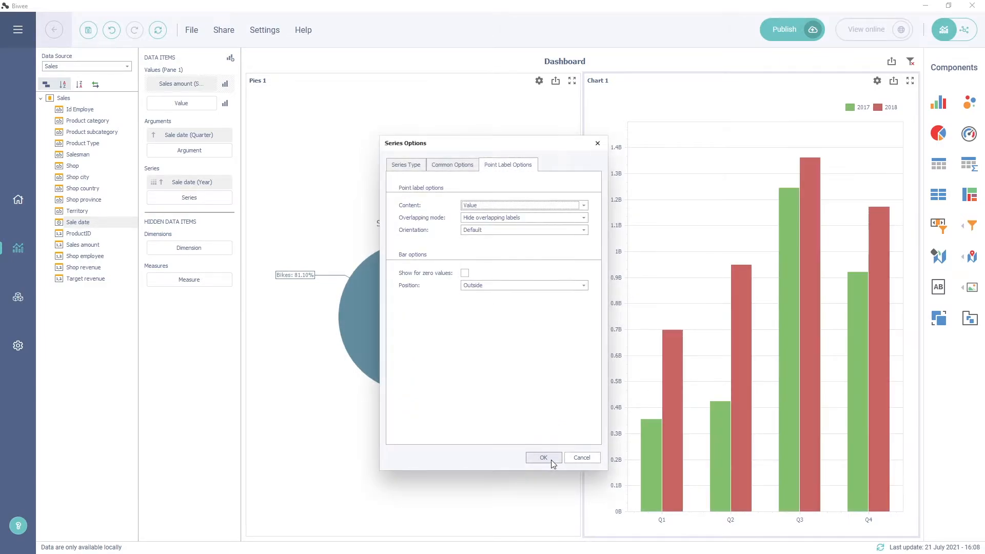
{"action": "left_click", "coordinate": [551, 460]}
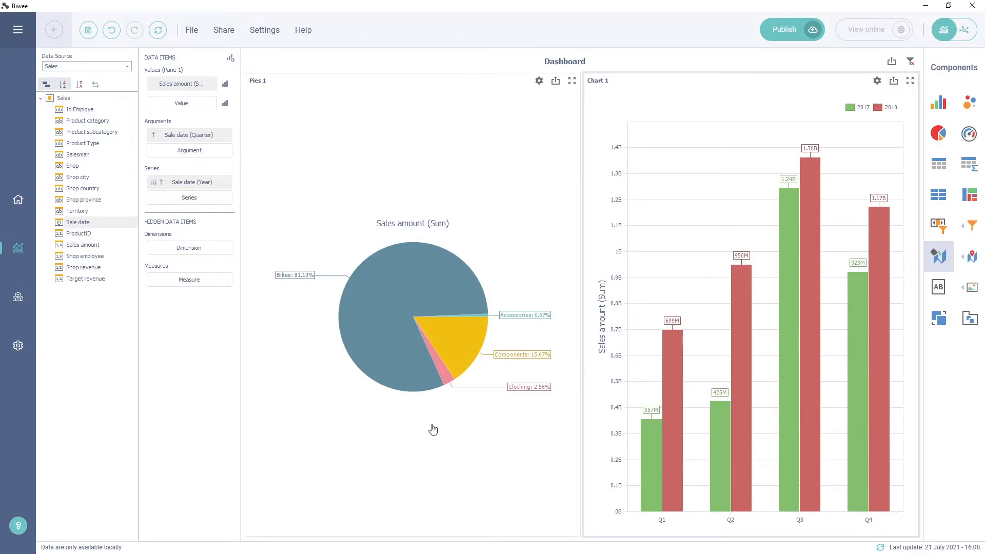
Step: Add a map below the pie chart and show it at full extent
{"action": "left_click_drag", "start_coordinate": [938, 256], "coordinate": [432, 425]}
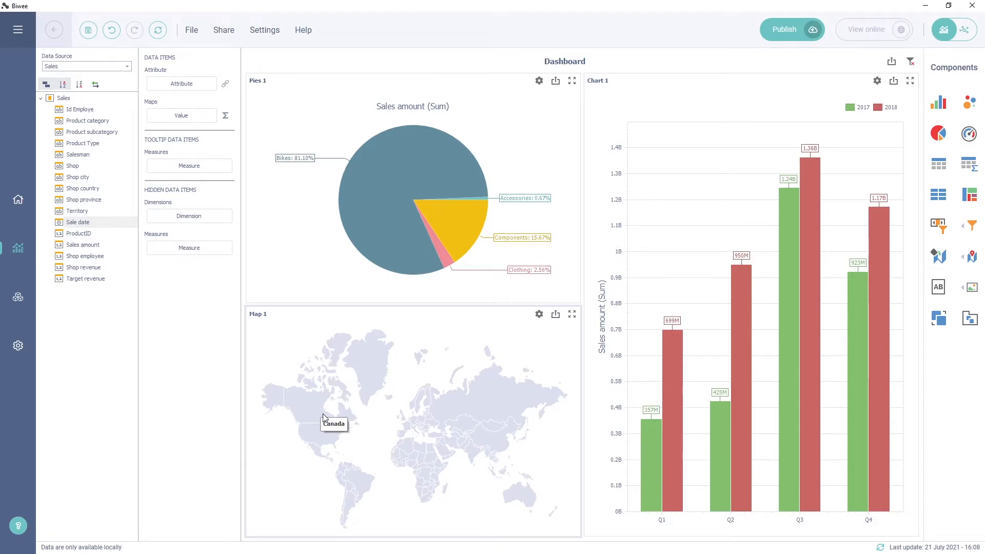
{"action": "right_click", "coordinate": [417, 369]}
{"action": "mouse_move", "coordinate": [480, 259]}
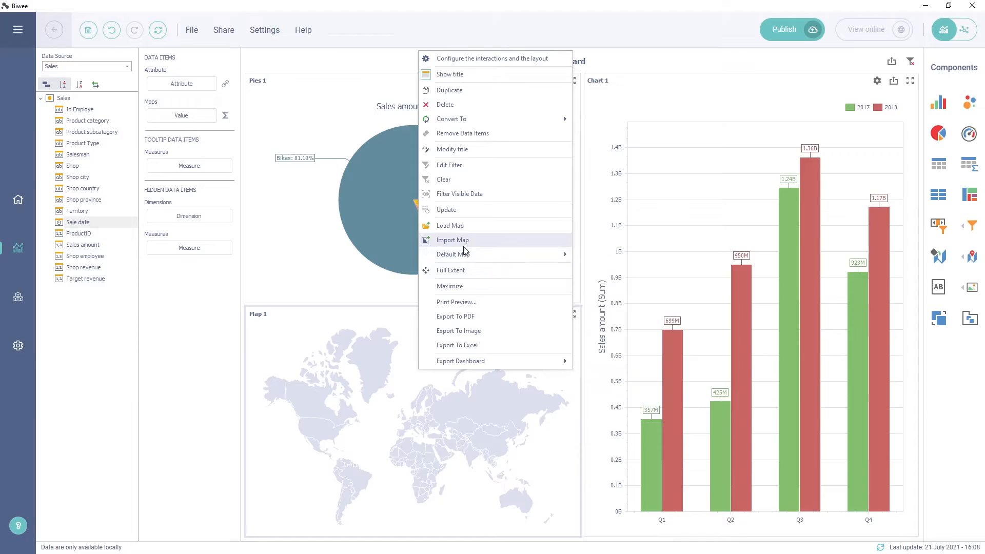
{"action": "left_click", "coordinate": [442, 270]}
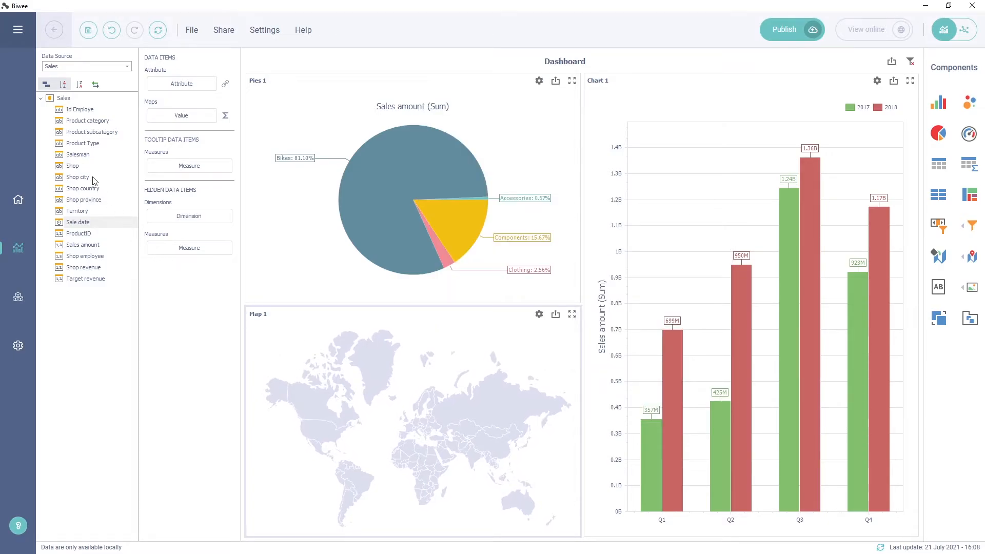
Step: Assign Shop country as the map's attribute and Sales amount as its value
{"action": "left_click_drag", "start_coordinate": [93, 177], "coordinate": [179, 85]}
{"action": "left_click_drag", "start_coordinate": [92, 245], "coordinate": [183, 116]}
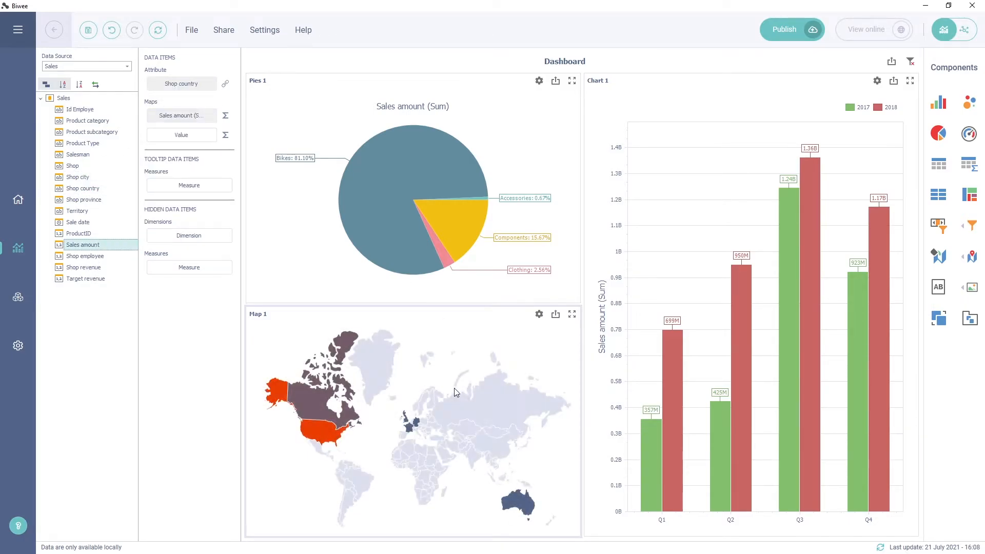
{"action": "mouse_move", "coordinate": [310, 408]}
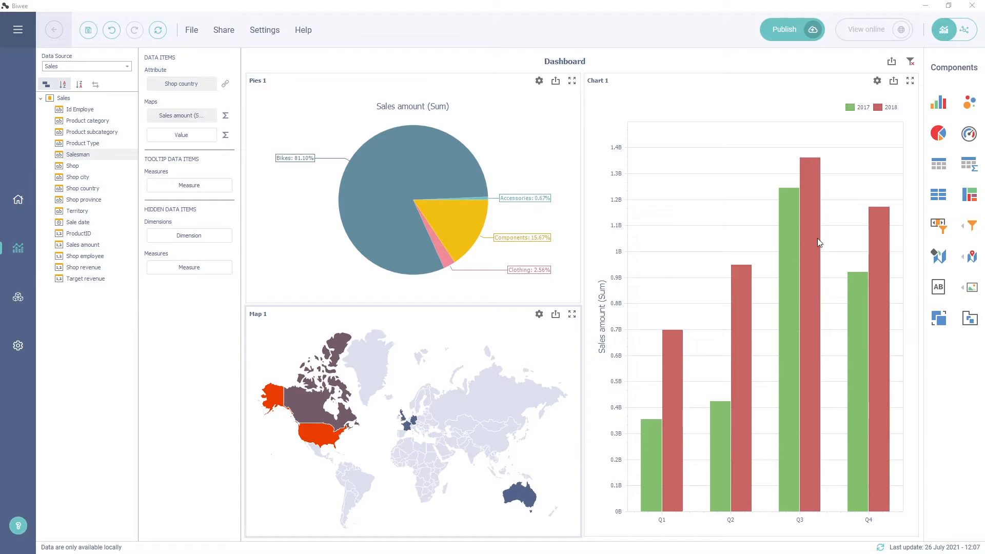
Step: Add a cards component below the bar chart with Sales amount as actual, Target revenue as target and Salesman as series
{"action": "left_click", "coordinate": [938, 201]}
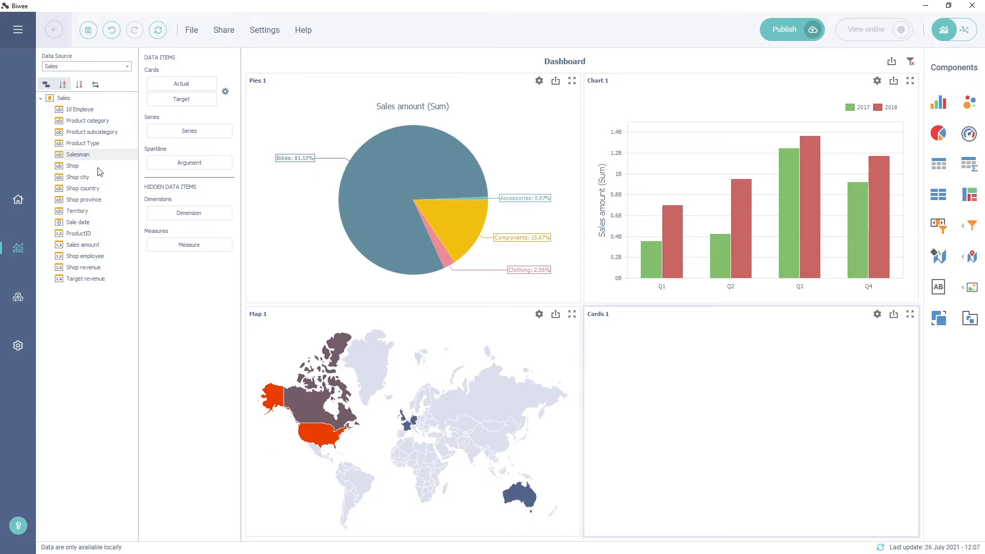
{"action": "left_click_drag", "start_coordinate": [85, 245], "coordinate": [182, 85]}
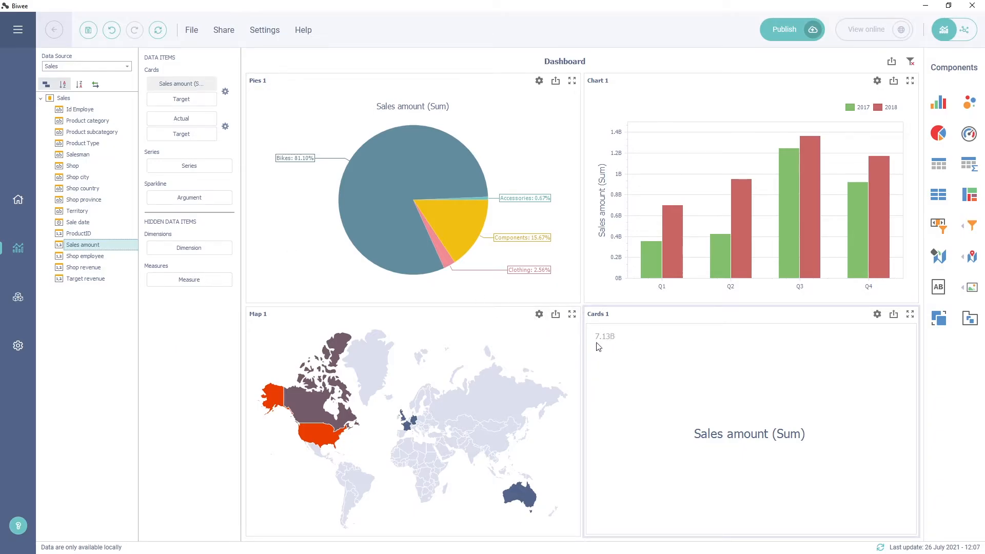
{"action": "left_click_drag", "start_coordinate": [85, 159], "coordinate": [187, 169]}
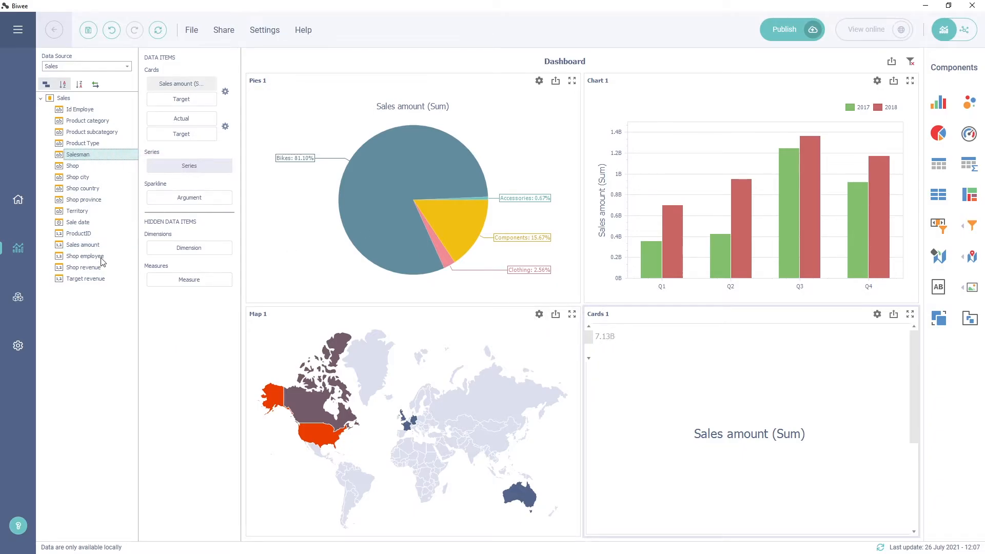
{"action": "left_click_drag", "start_coordinate": [90, 283], "coordinate": [186, 102]}
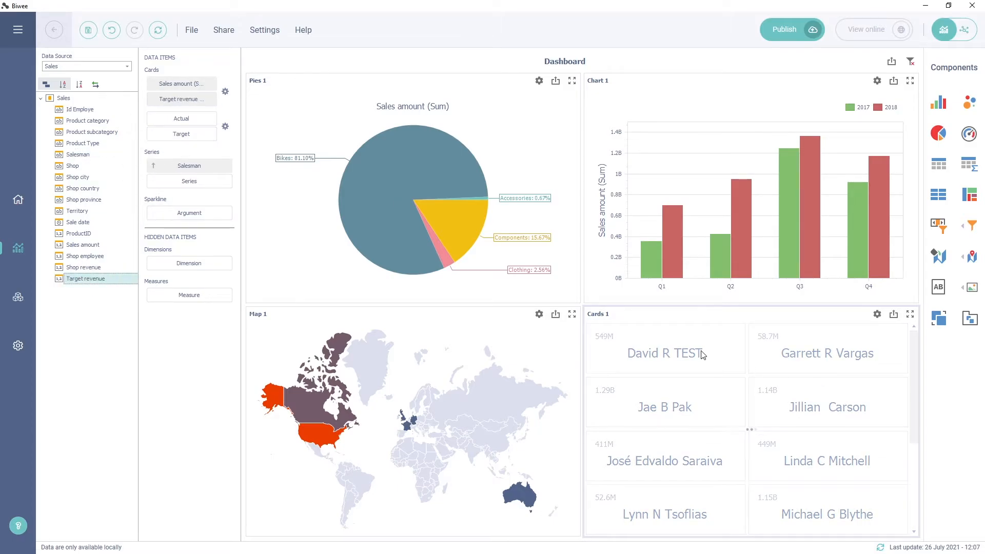
{"action": "scroll", "coordinate": [708, 389], "scroll_direction": "down", "scroll_amount": 4}
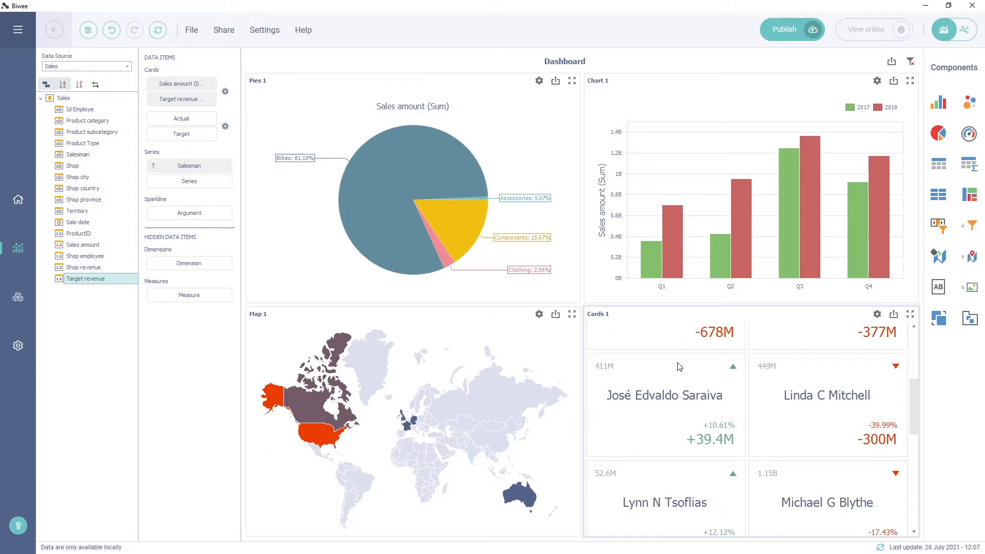
{"action": "scroll", "coordinate": [678, 366], "scroll_direction": "up", "scroll_amount": 4}
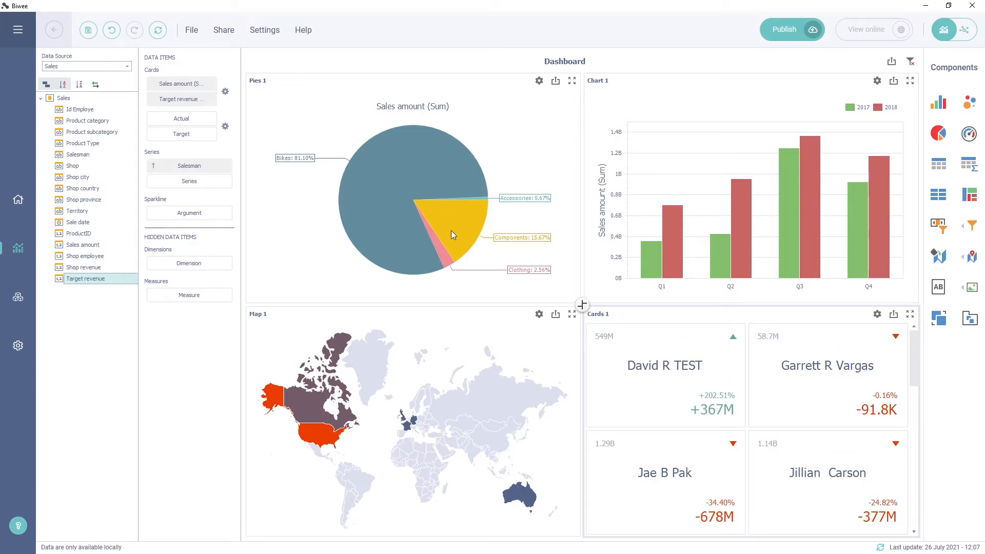
Step: Try the Lightweight layout template on the sales cards and set them back to the Stretched template
{"action": "left_click", "coordinate": [227, 96]}
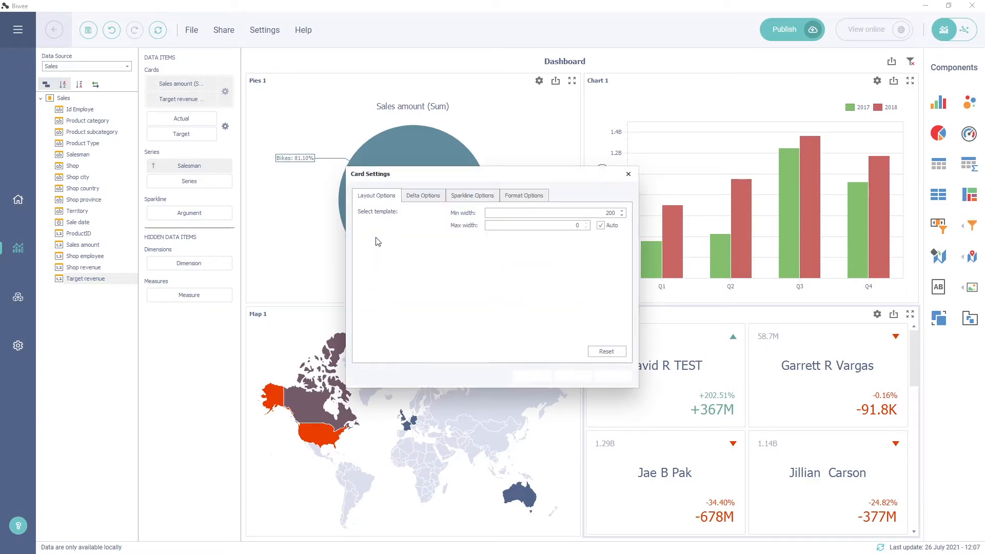
{"action": "left_click", "coordinate": [384, 255]}
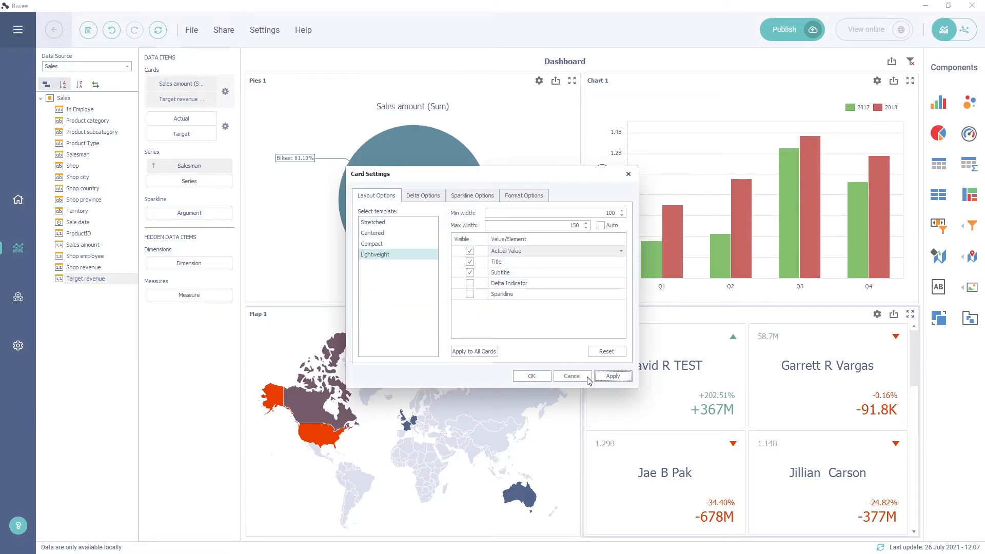
{"action": "left_click", "coordinate": [623, 376]}
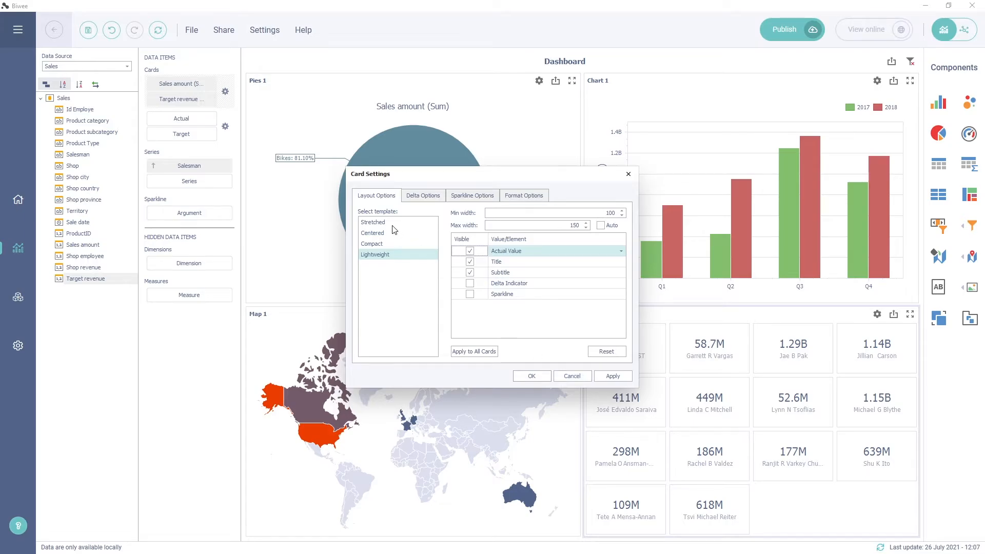
{"action": "left_click", "coordinate": [392, 223]}
{"action": "left_click", "coordinate": [618, 378]}
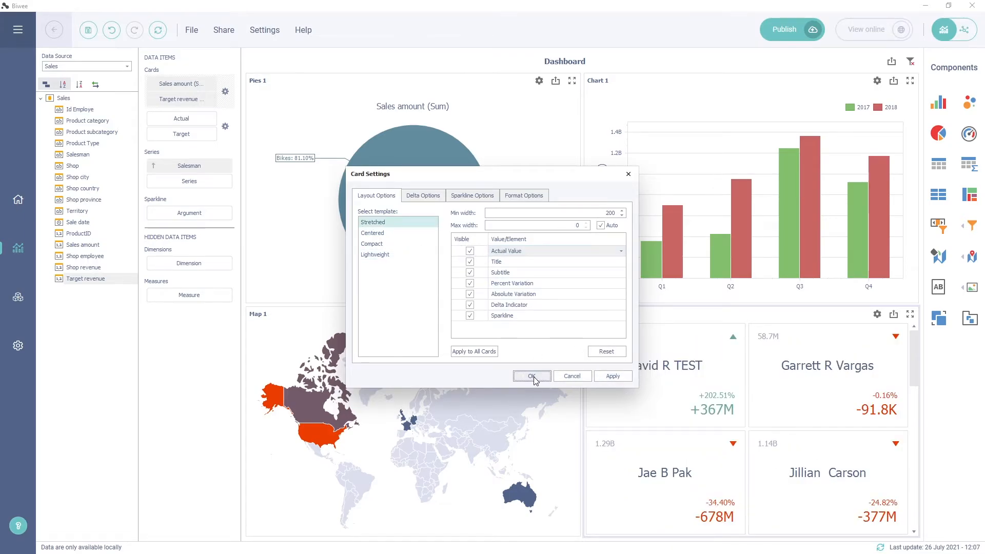
{"action": "left_click", "coordinate": [532, 376]}
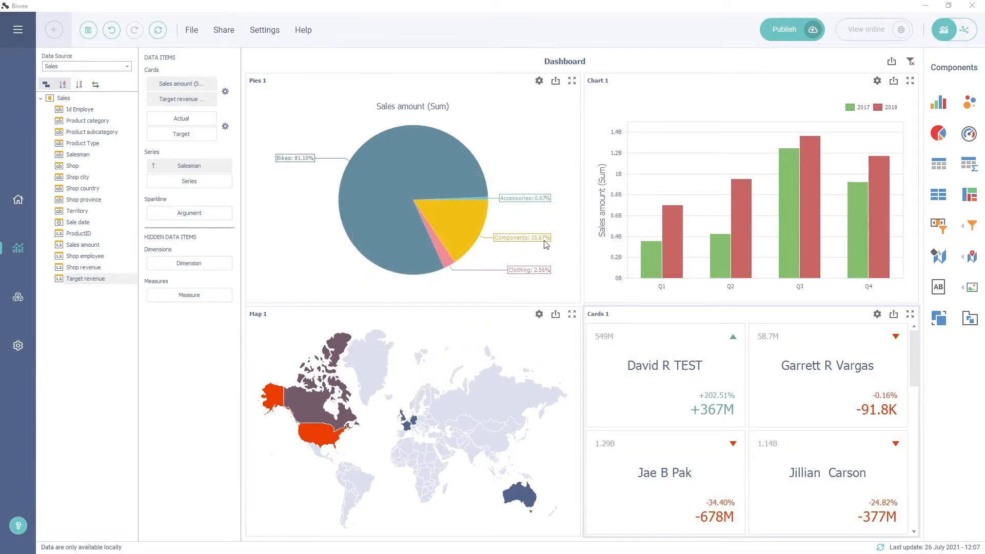
Step: Switch to the data view and start adding a second data source with a new Excel provider
{"action": "left_click", "coordinate": [960, 37]}
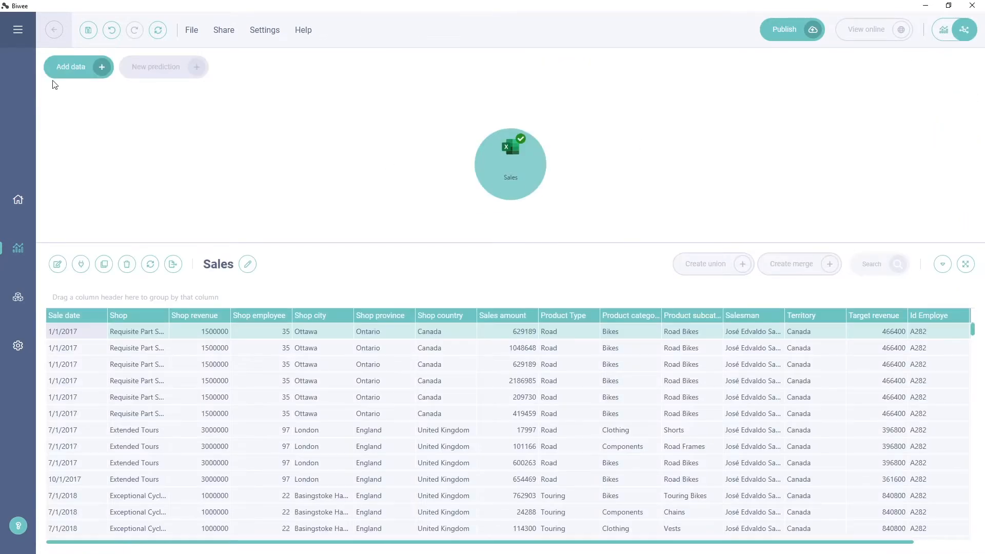
{"action": "left_click", "coordinate": [59, 72]}
{"action": "left_click", "coordinate": [103, 95]}
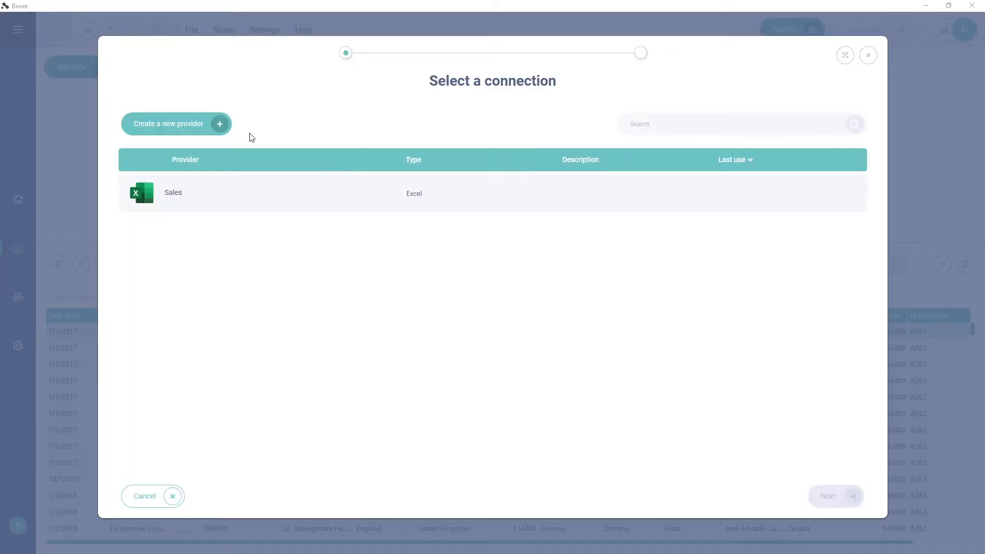
{"action": "left_click", "coordinate": [214, 123]}
{"action": "left_click", "coordinate": [482, 410]}
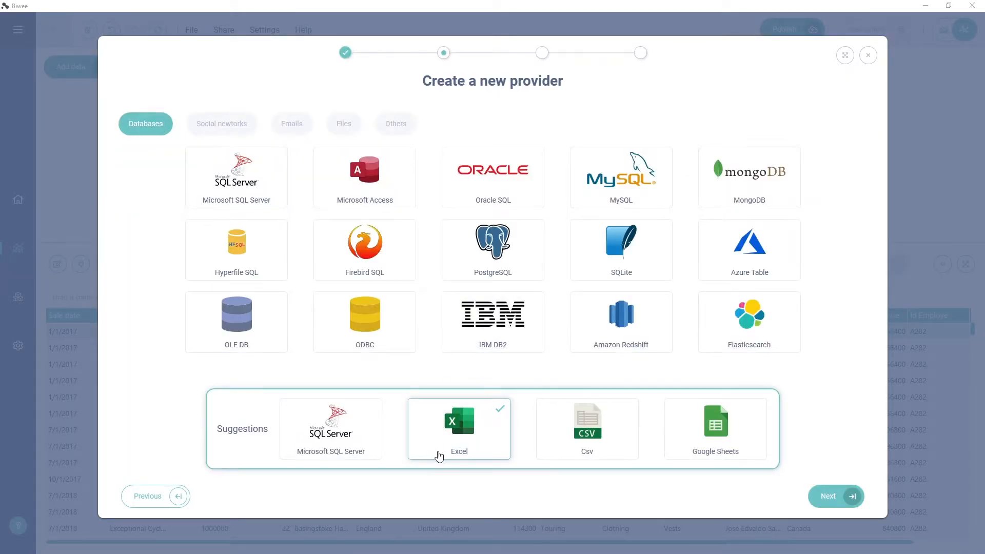
{"action": "left_click", "coordinate": [824, 496]}
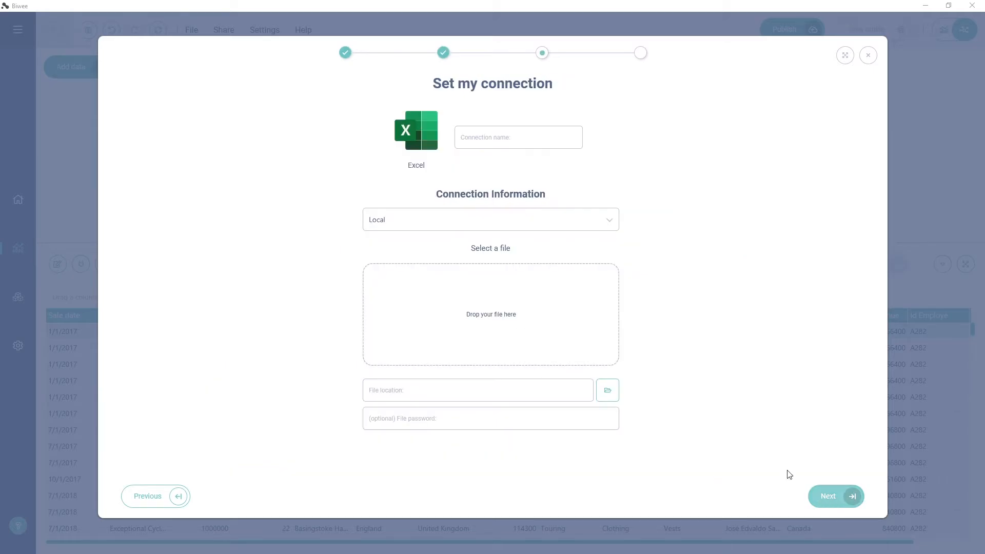
Step: Connect the employee details.xlsx file and name its query Employees
{"action": "left_click", "coordinate": [471, 301]}
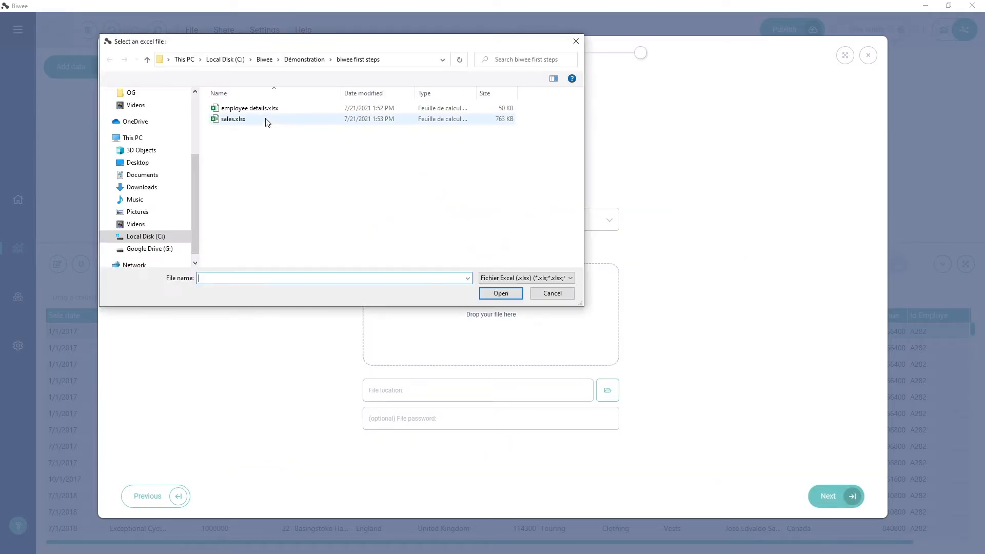
{"action": "double_click", "coordinate": [268, 111]}
{"action": "left_click", "coordinate": [816, 496]}
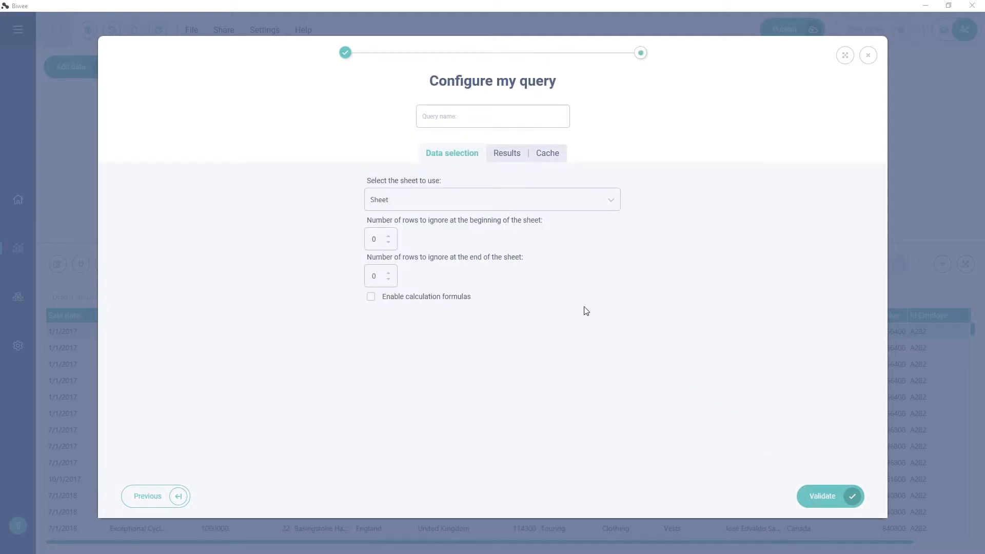
{"action": "left_click", "coordinate": [477, 118]}
{"action": "type", "text": "Employees"}
{"action": "key", "text": "Return"}
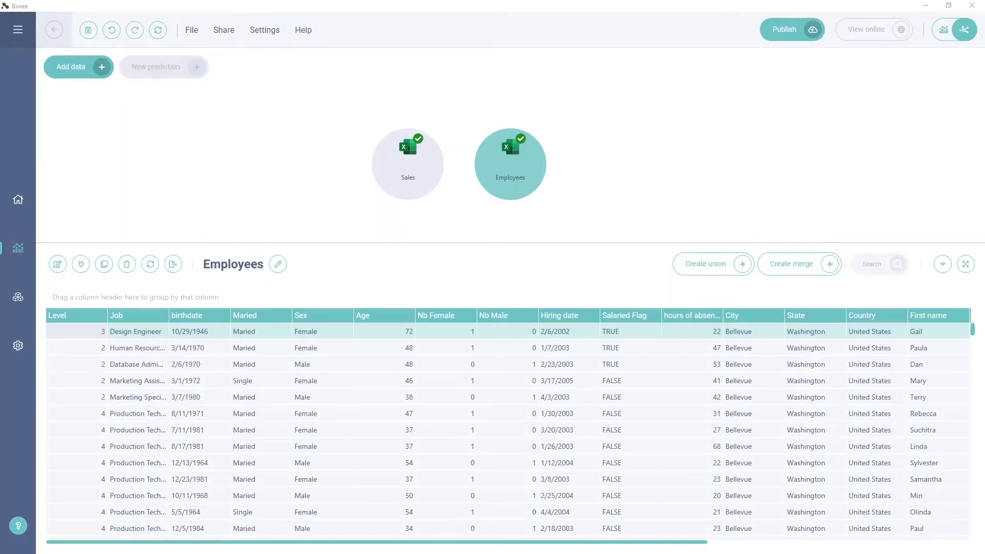
Step: Merge the Employees data into Sales with merge type Single, matching Id Employee to Id Employe, and review the merged columns
{"action": "left_click", "coordinate": [410, 183]}
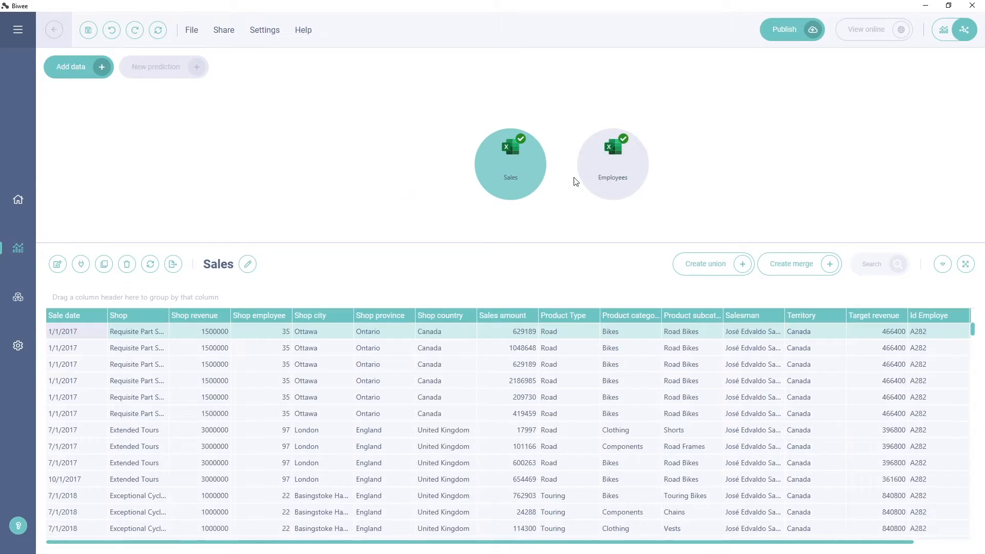
{"action": "left_click", "coordinate": [601, 180]}
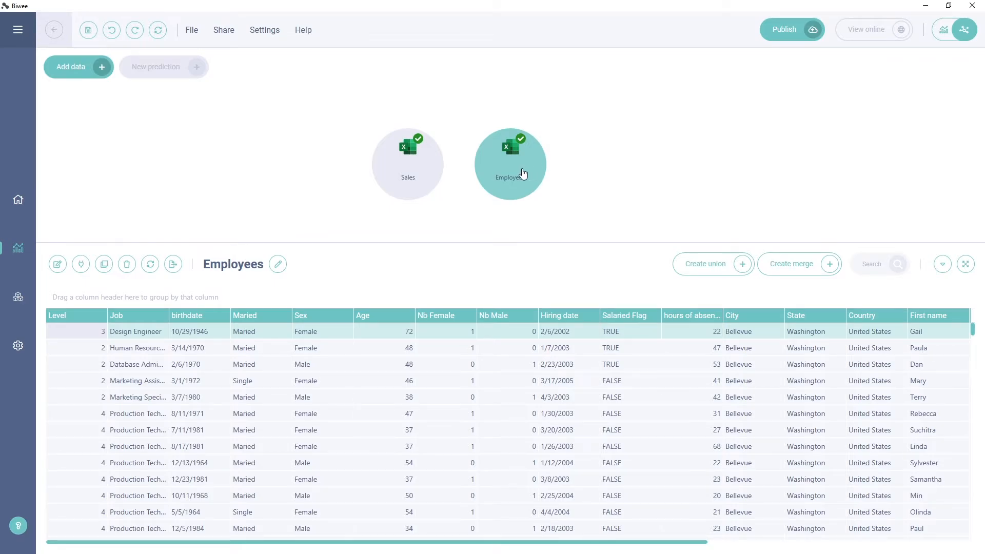
{"action": "left_click_drag", "start_coordinate": [519, 168], "coordinate": [387, 141]}
{"action": "scroll", "coordinate": [567, 290], "scroll_direction": "down", "scroll_amount": 5}
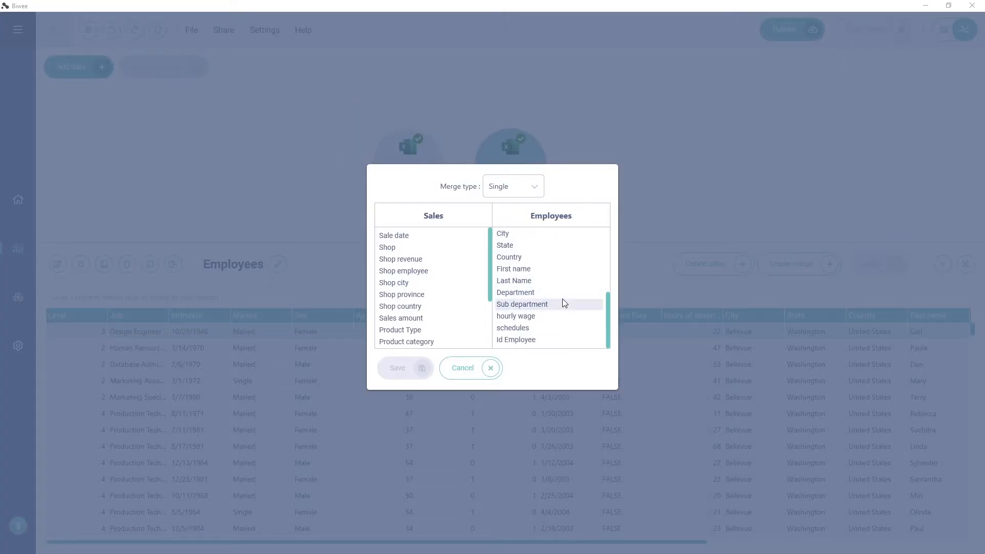
{"action": "left_click", "coordinate": [528, 341]}
{"action": "scroll", "coordinate": [433, 289], "scroll_direction": "down", "scroll_amount": 3}
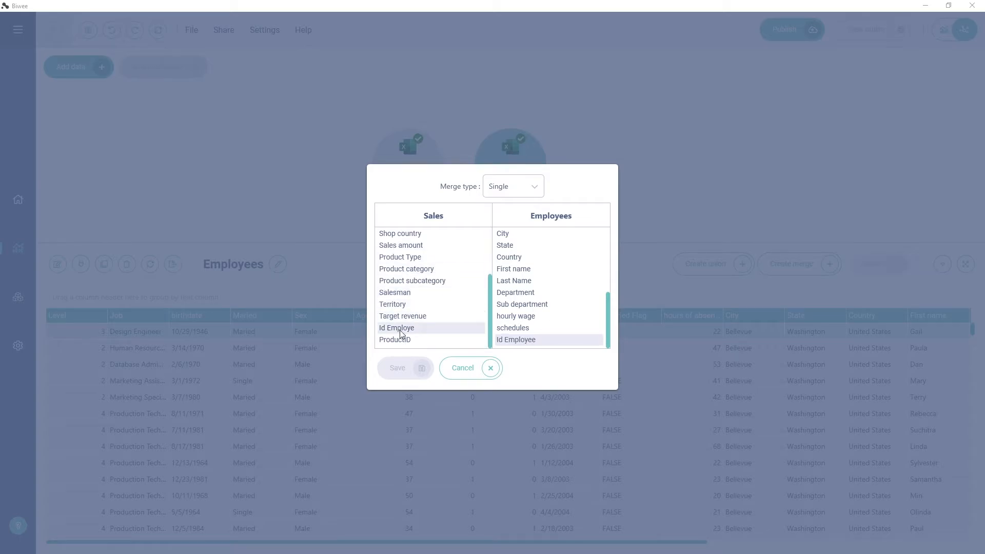
{"action": "left_click", "coordinate": [398, 328]}
{"action": "left_click", "coordinate": [405, 368]}
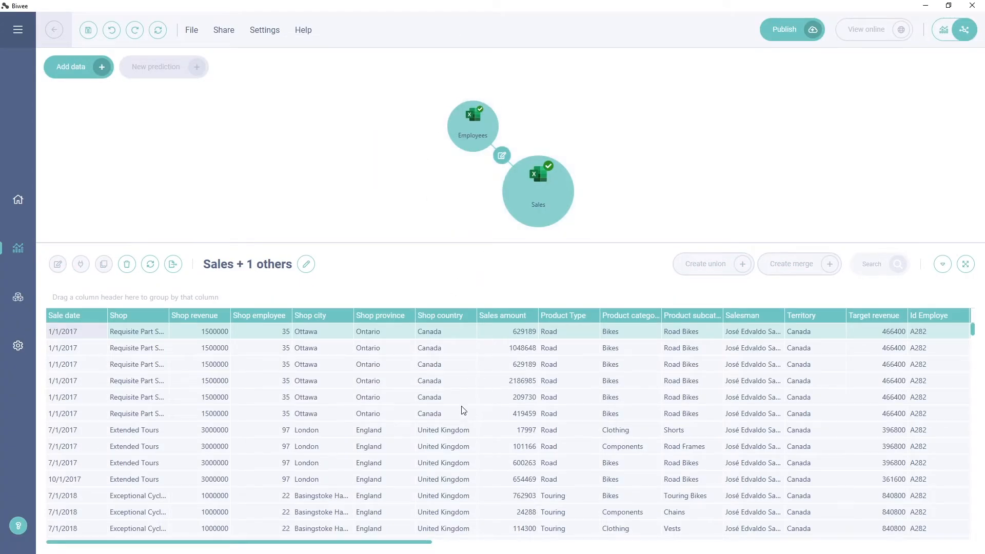
{"action": "left_click_drag", "start_coordinate": [410, 542], "coordinate": [900, 548]}
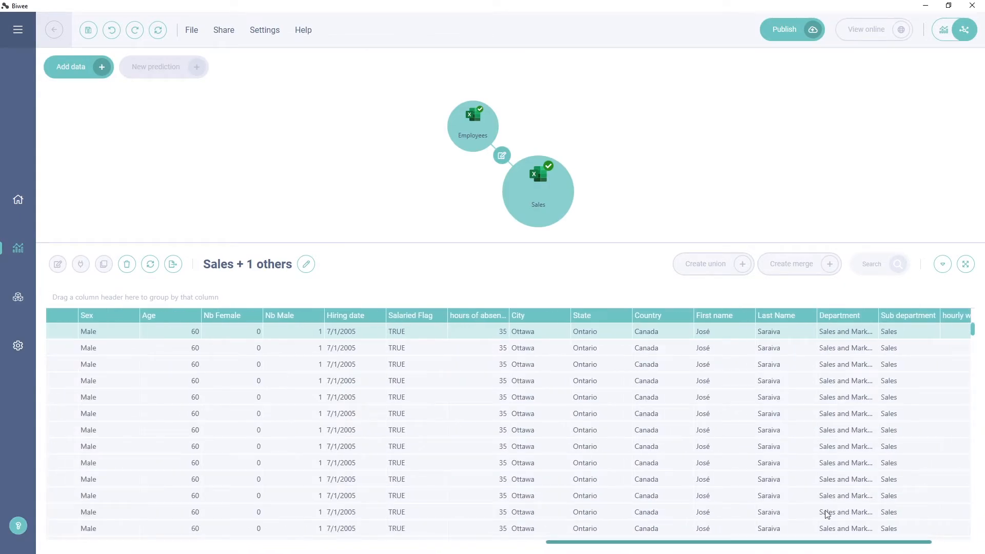
{"action": "left_click", "coordinate": [615, 164]}
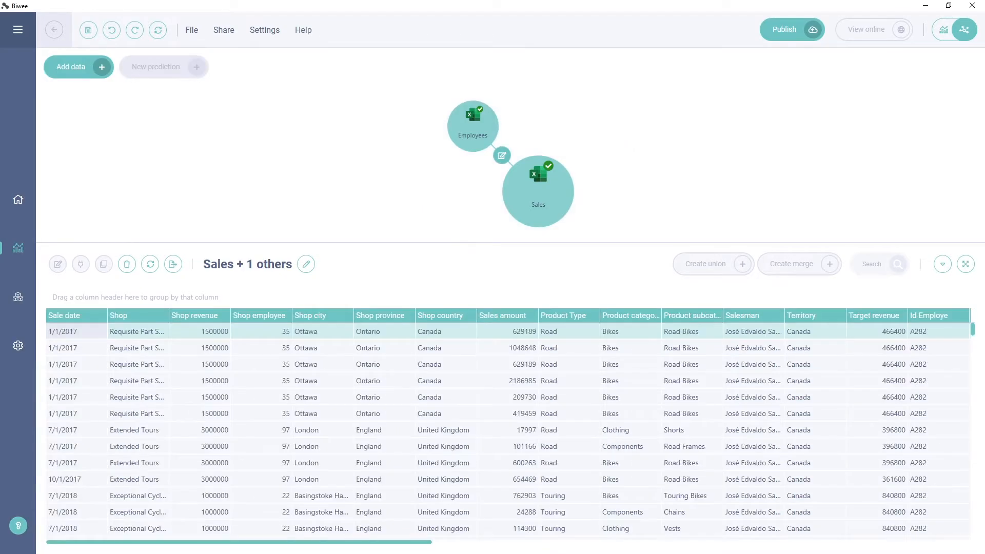
Step: Return to the dashboard design view and start a calculated field in the Sales data source, browsing the available functions and columns
{"action": "left_click", "coordinate": [944, 31]}
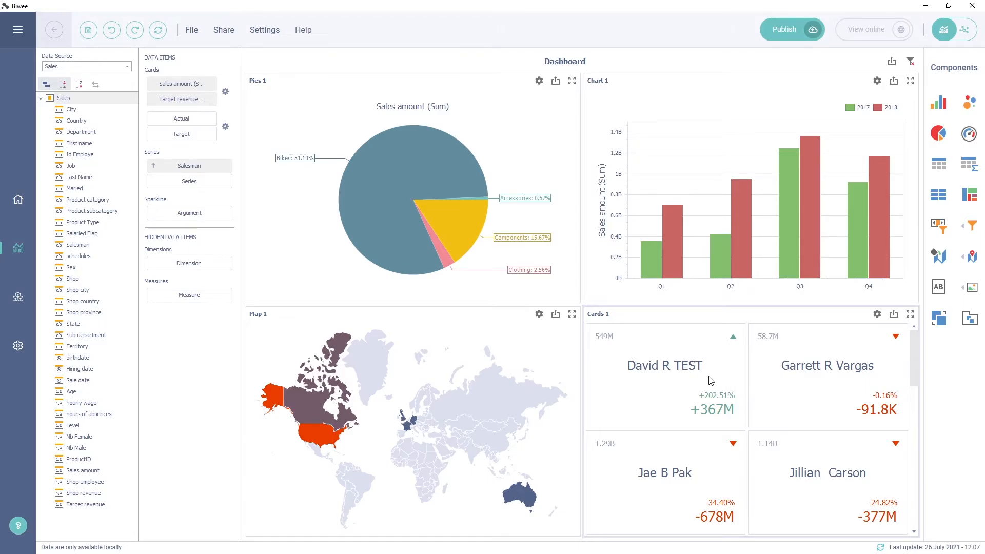
{"action": "left_click", "coordinate": [88, 370]}
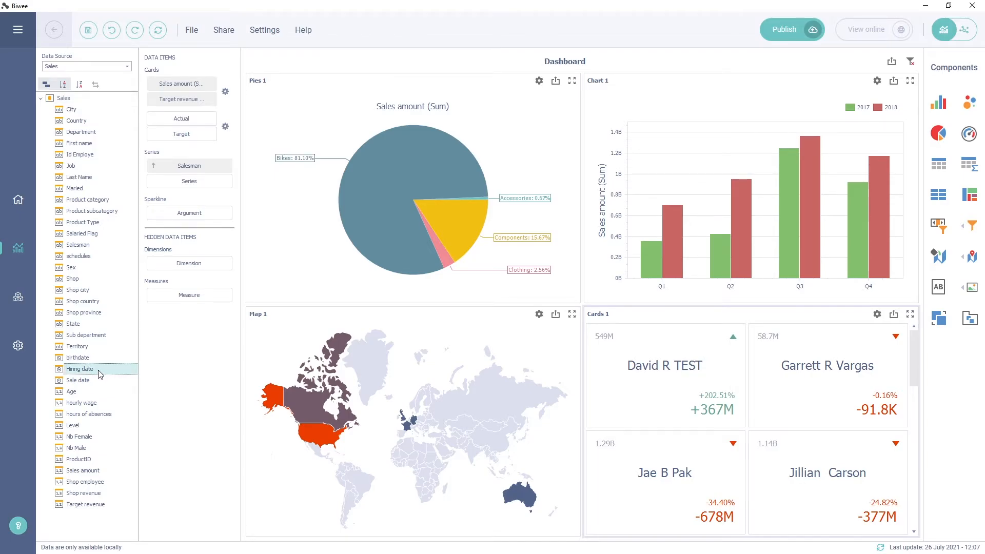
{"action": "right_click", "coordinate": [101, 104]}
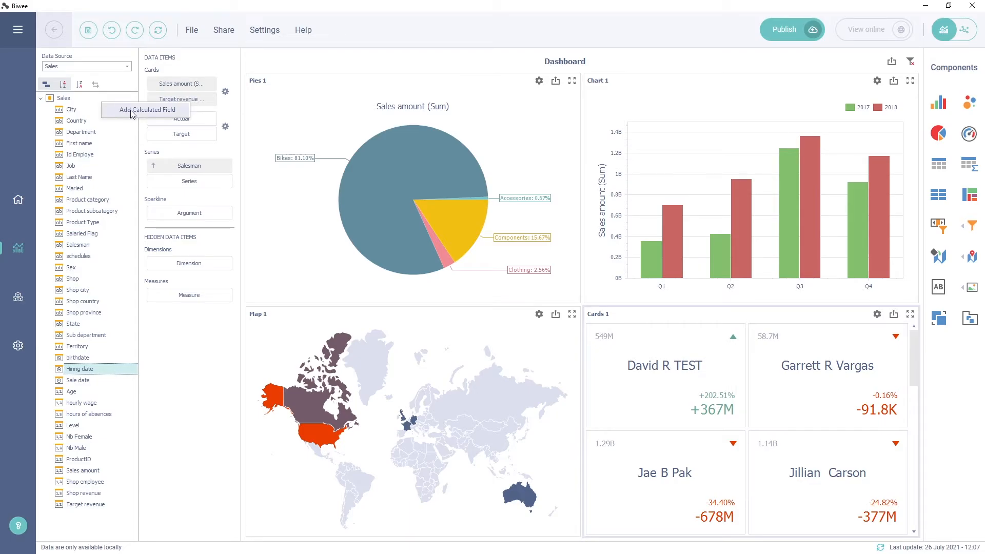
{"action": "left_click", "coordinate": [127, 110]}
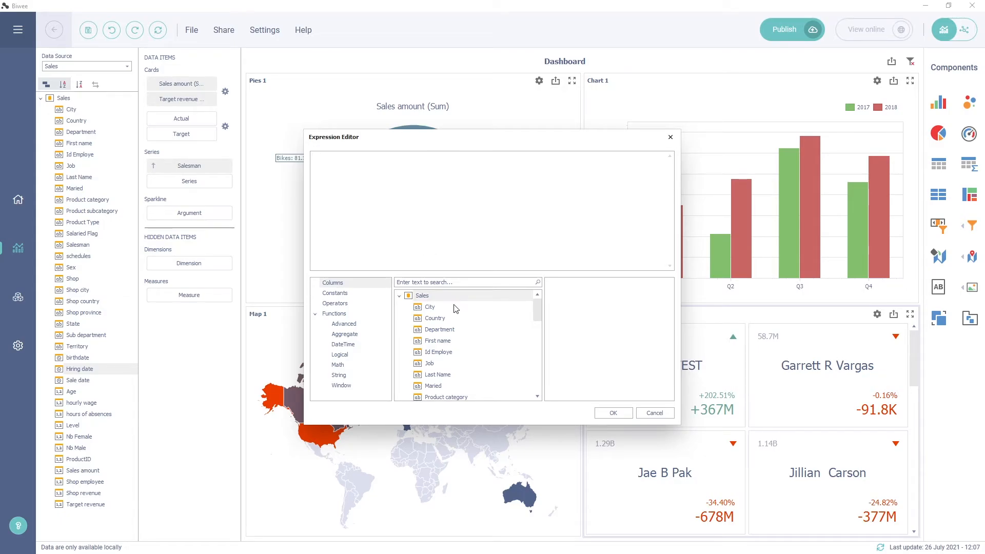
{"action": "left_click", "coordinate": [346, 315]}
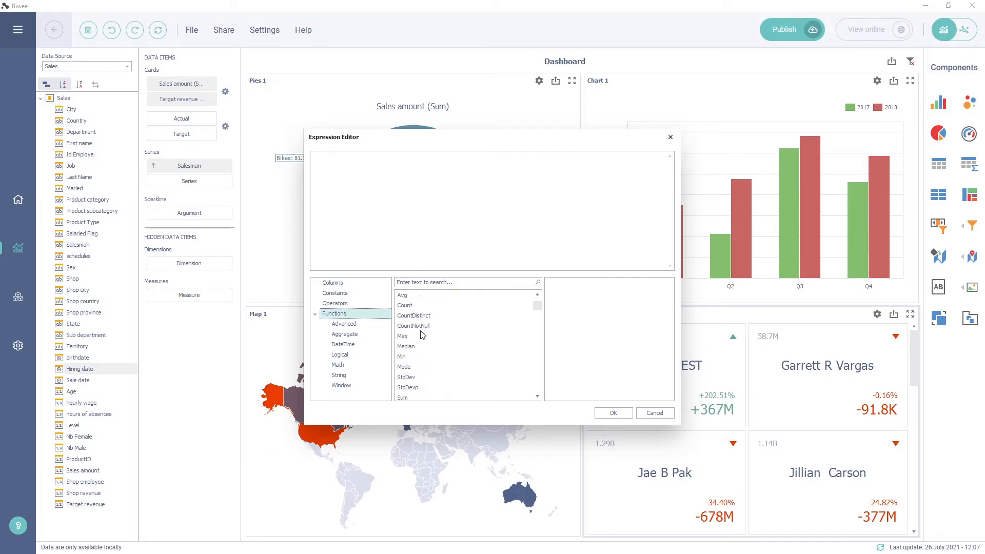
{"action": "scroll", "coordinate": [422, 335], "scroll_direction": "down", "scroll_amount": 10}
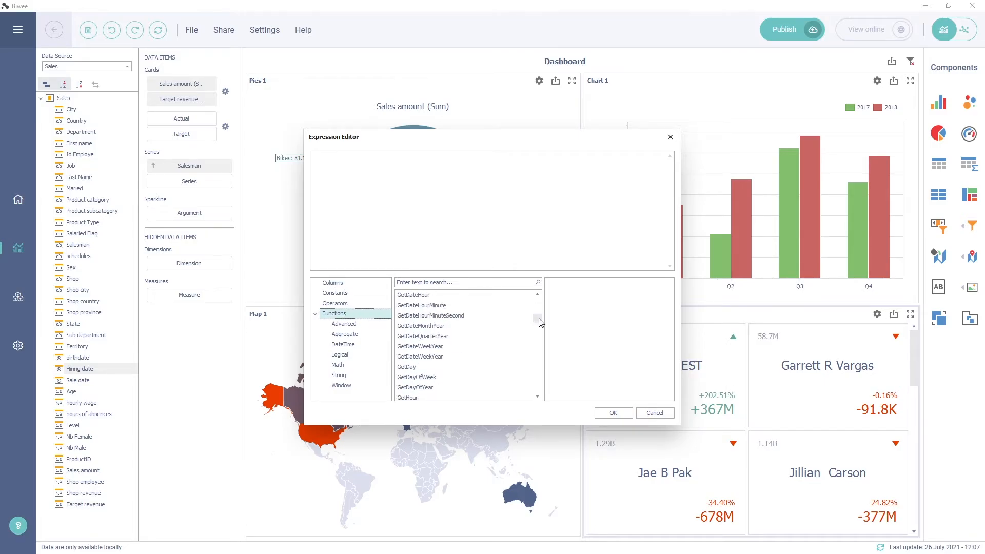
{"action": "left_click_drag", "start_coordinate": [538, 321], "coordinate": [530, 298]}
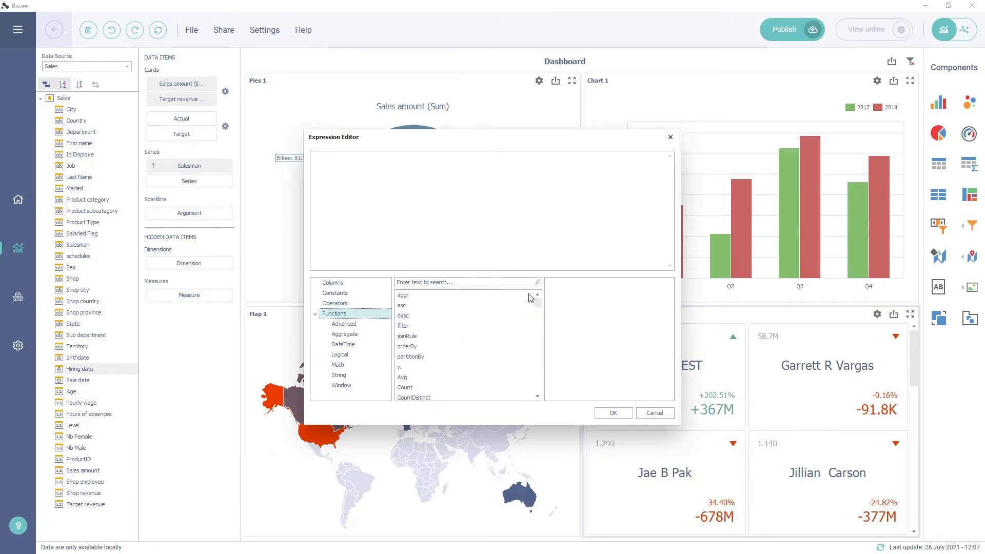
{"action": "left_click", "coordinate": [366, 284]}
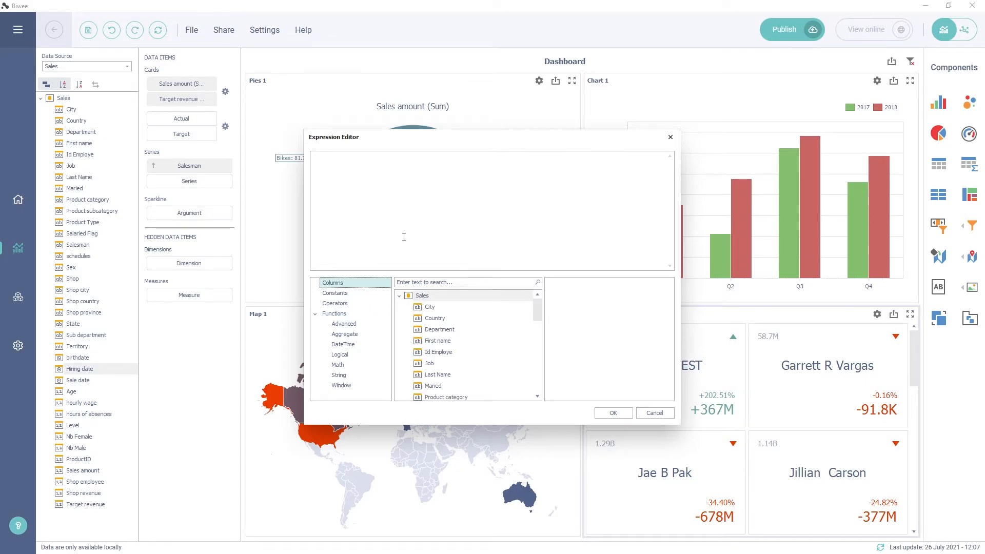
Step: Define the calculated field's expression as DateDiffYear([Hiring date], Today()) and save it
{"action": "left_click", "coordinate": [395, 220]}
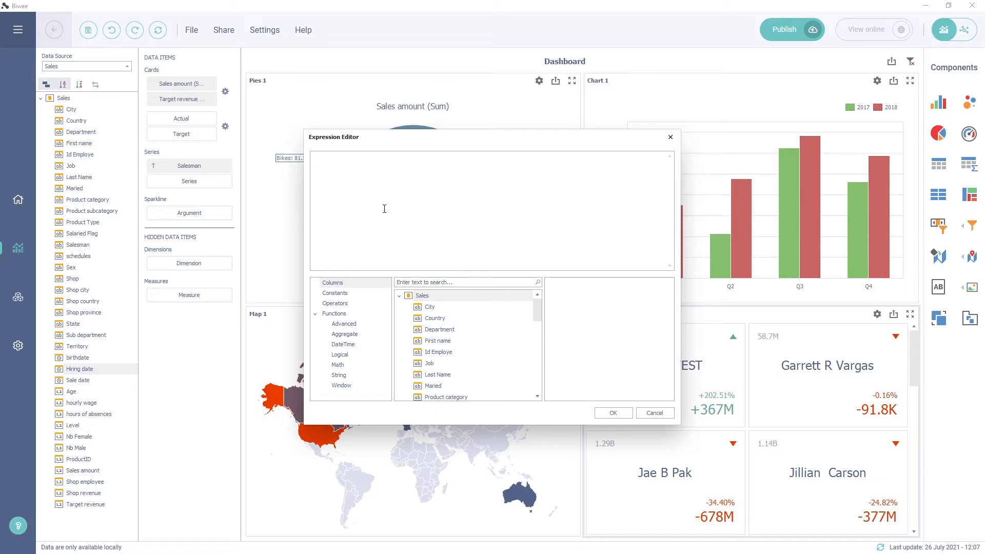
{"action": "type", "text": "date"}
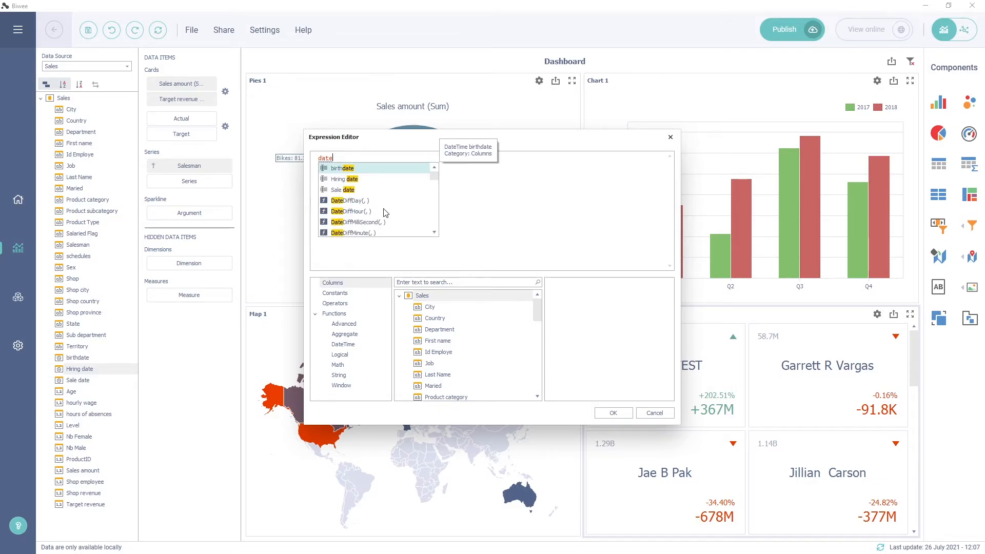
{"action": "type", "text": "diffye"}
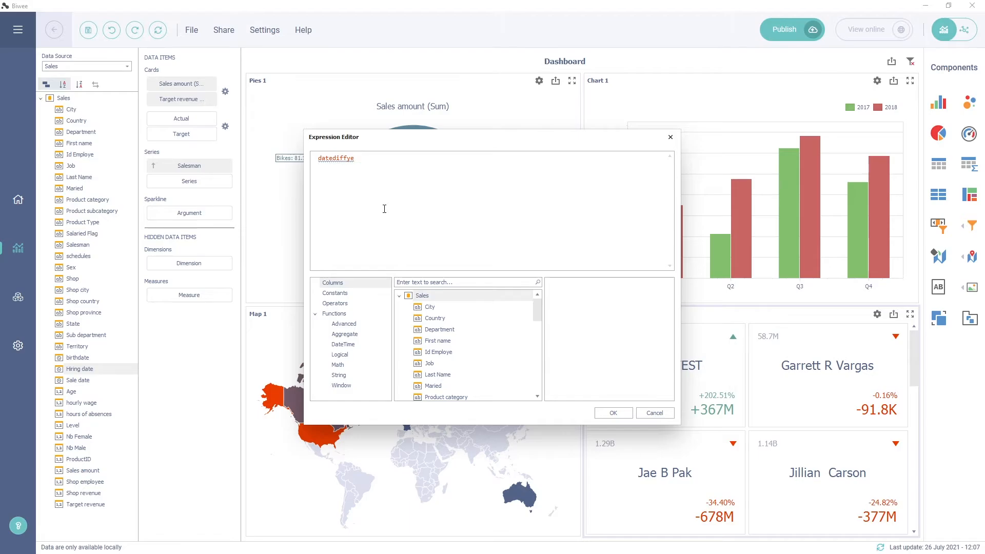
{"action": "key", "text": "Return"}
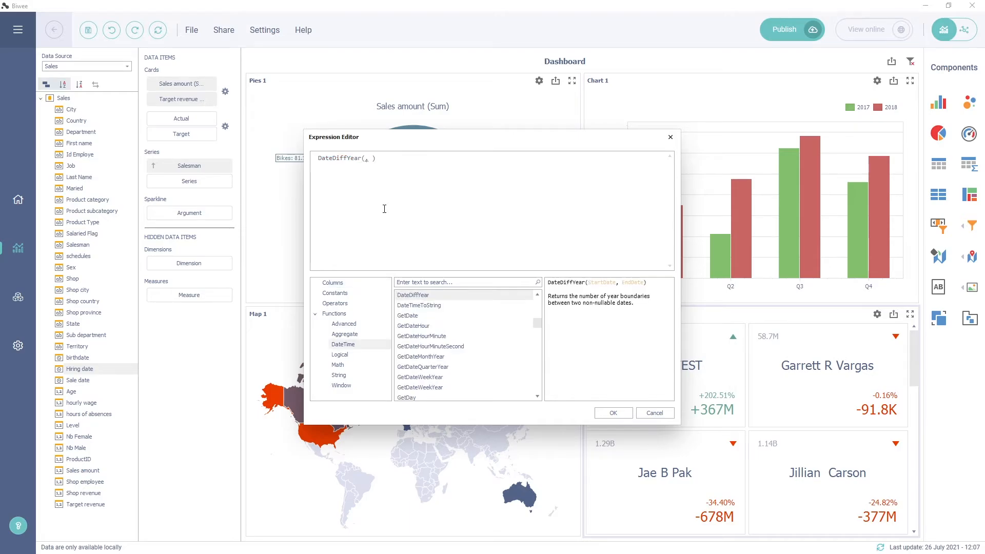
{"action": "type", "text": "hiri"}
{"action": "key", "text": "Return"}
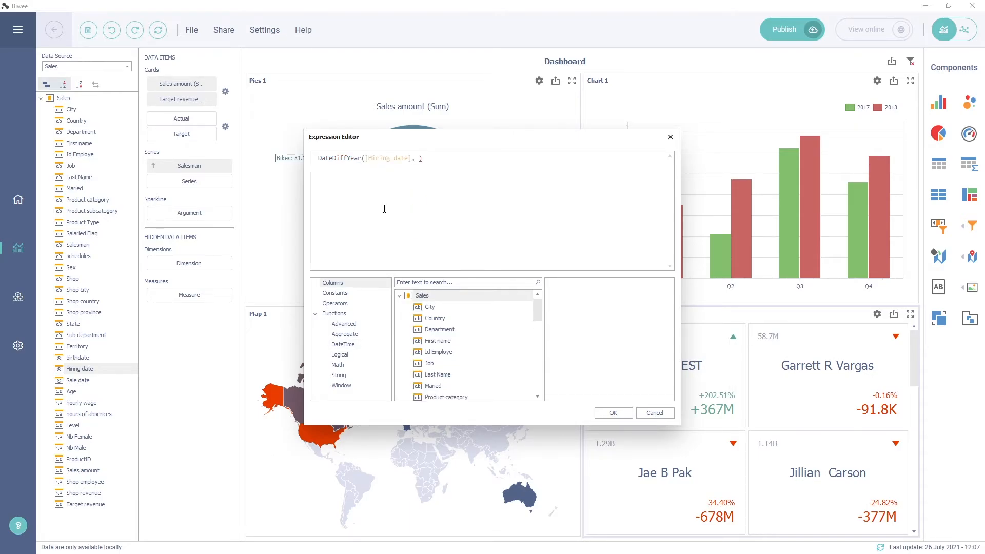
{"action": "key", "text": "Right"}
{"action": "type", "text": "today"}
{"action": "key", "text": "Return"}
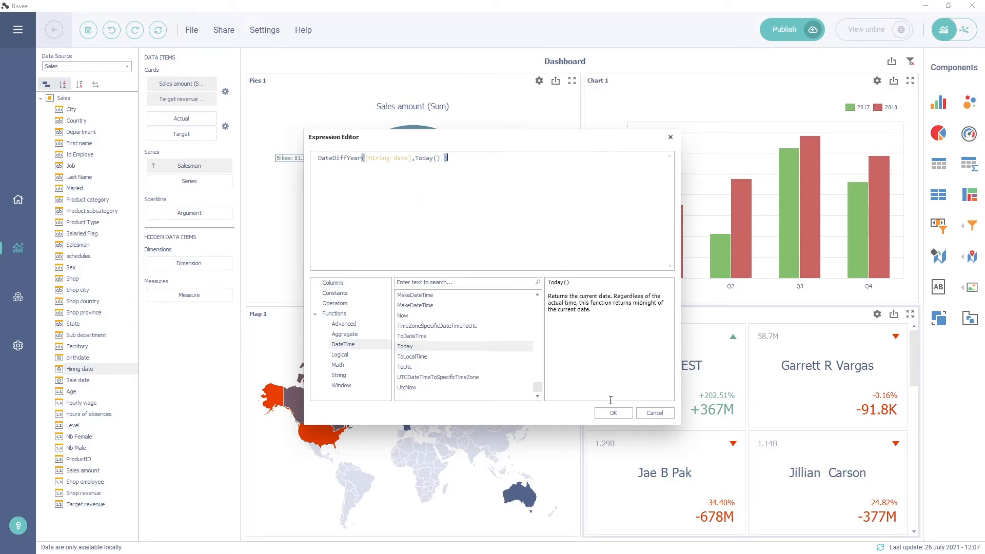
{"action": "left_click", "coordinate": [613, 412]}
Step: Rename the new calculated field under Calculated Fields to seniority
{"action": "left_click", "coordinate": [50, 109]}
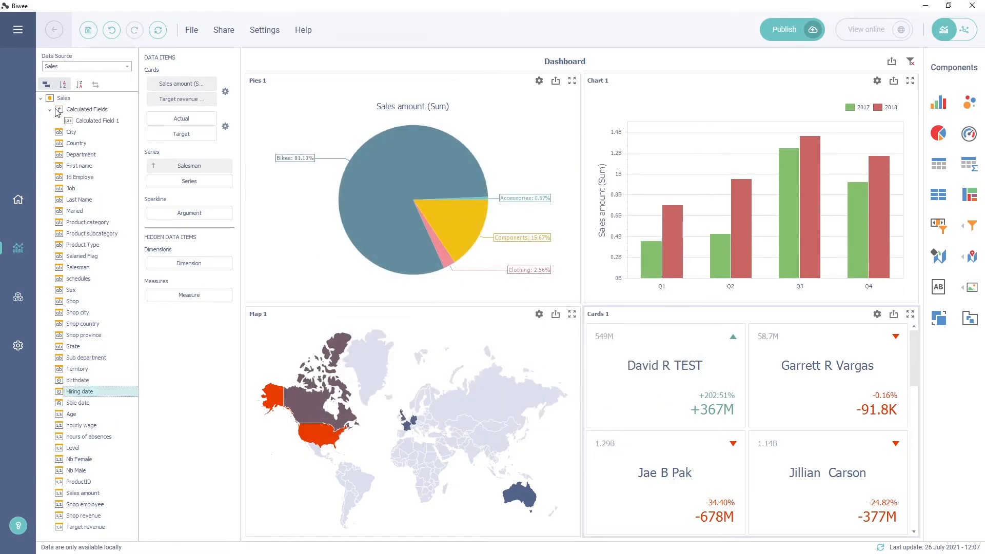
{"action": "left_click", "coordinate": [78, 121]}
{"action": "right_click", "coordinate": [78, 120]}
{"action": "left_click", "coordinate": [113, 171]}
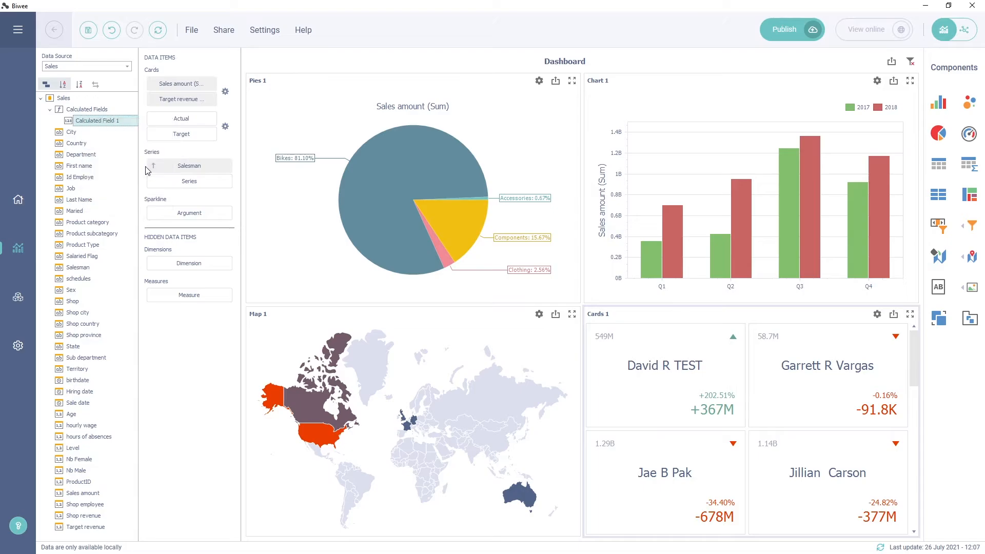
{"action": "type", "text": "seniority"}
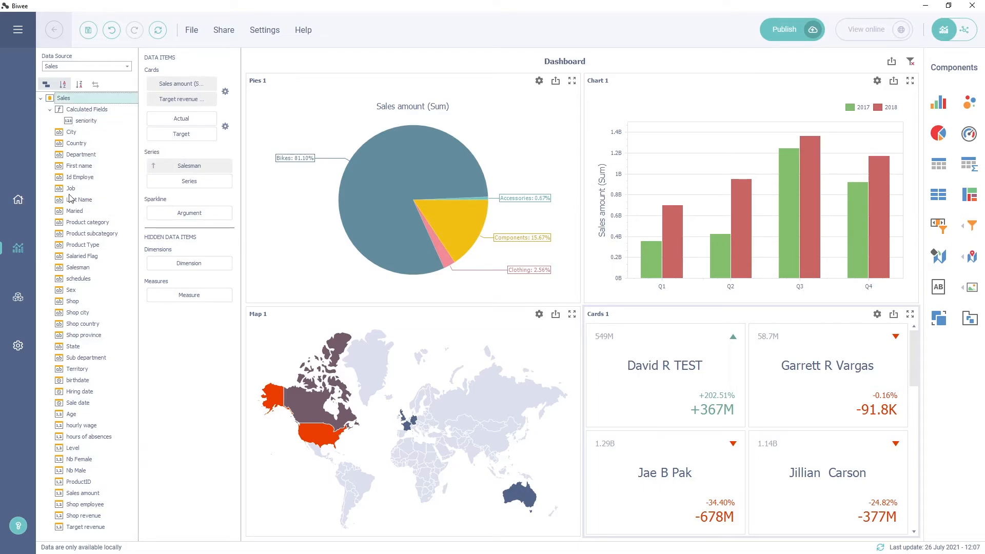
{"action": "key", "text": "Return"}
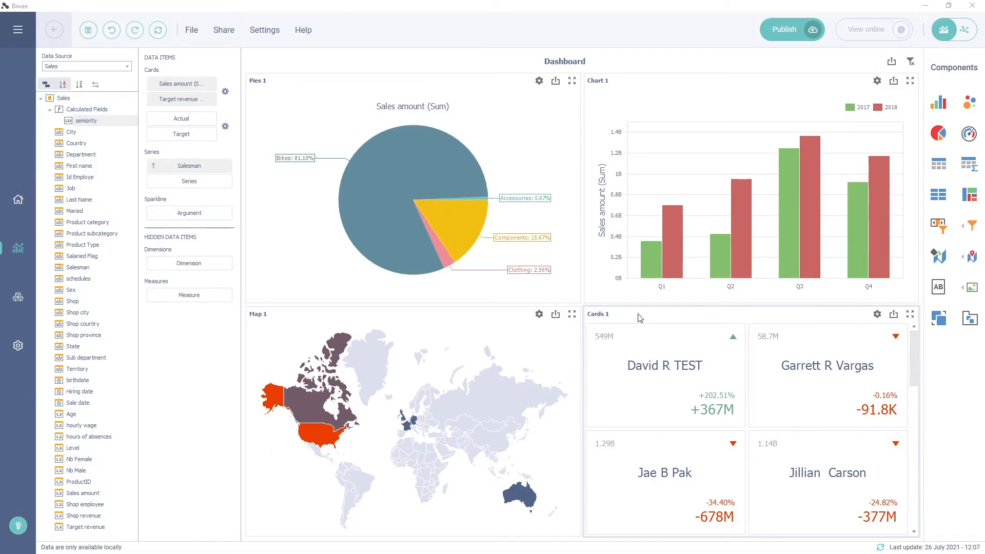
Step: Add a grid to the dashboard with Salesman, Sales amount and seniority as its columns
{"action": "left_click", "coordinate": [949, 174]}
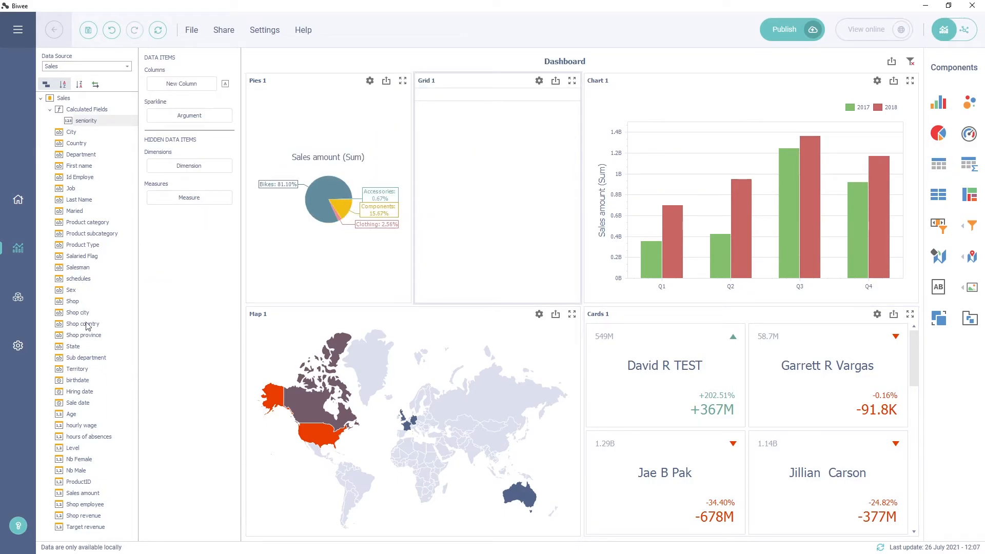
{"action": "left_click_drag", "start_coordinate": [82, 268], "coordinate": [182, 84]}
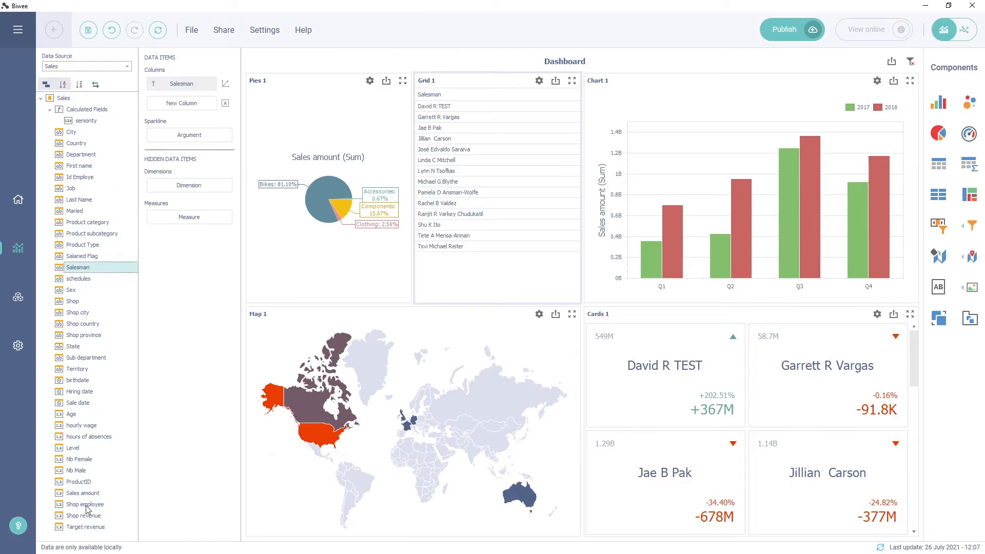
{"action": "left_click_drag", "start_coordinate": [92, 491], "coordinate": [190, 102]}
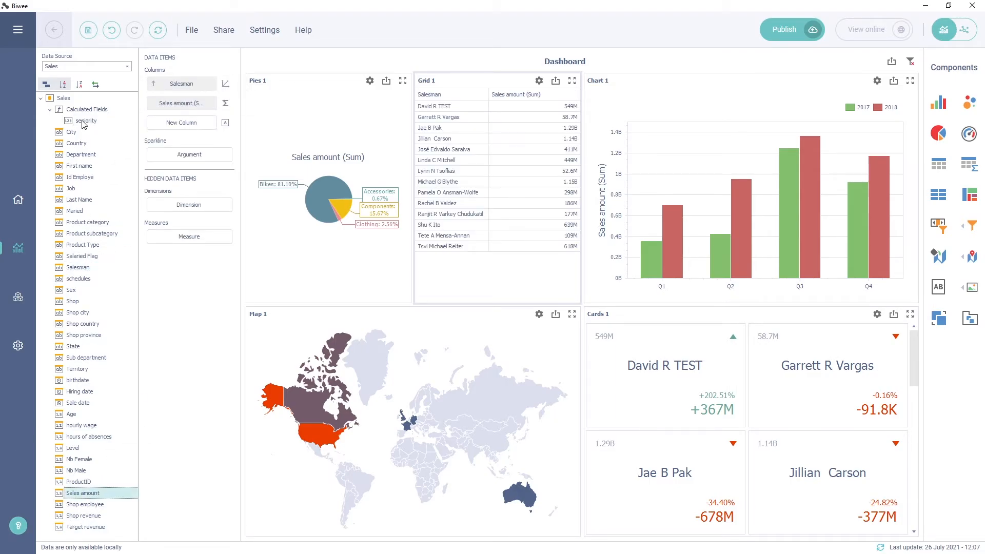
{"action": "left_click_drag", "start_coordinate": [84, 122], "coordinate": [187, 125]}
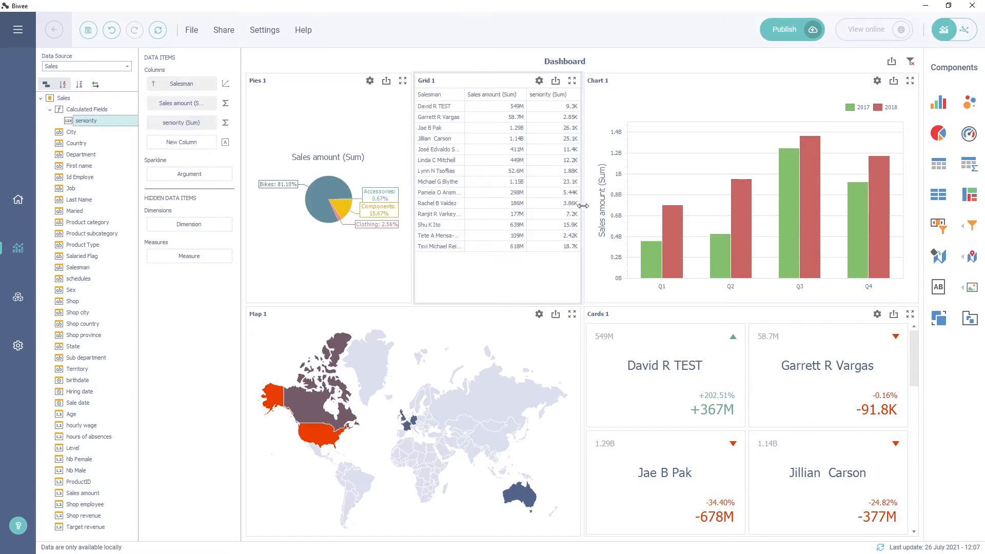
Step: Change the grid's seniority column type from measure to Dimension
{"action": "right_click", "coordinate": [191, 127]}
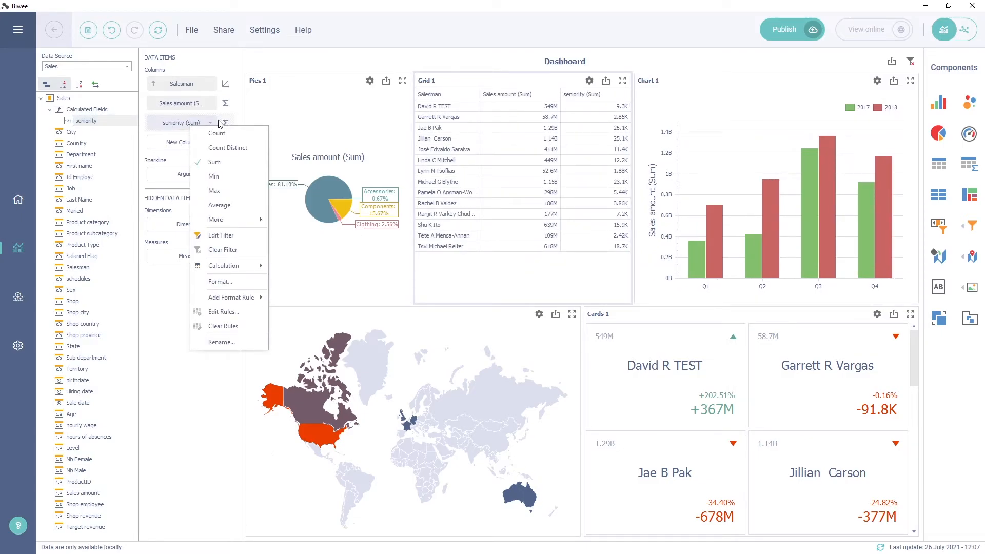
{"action": "left_click", "coordinate": [234, 125]}
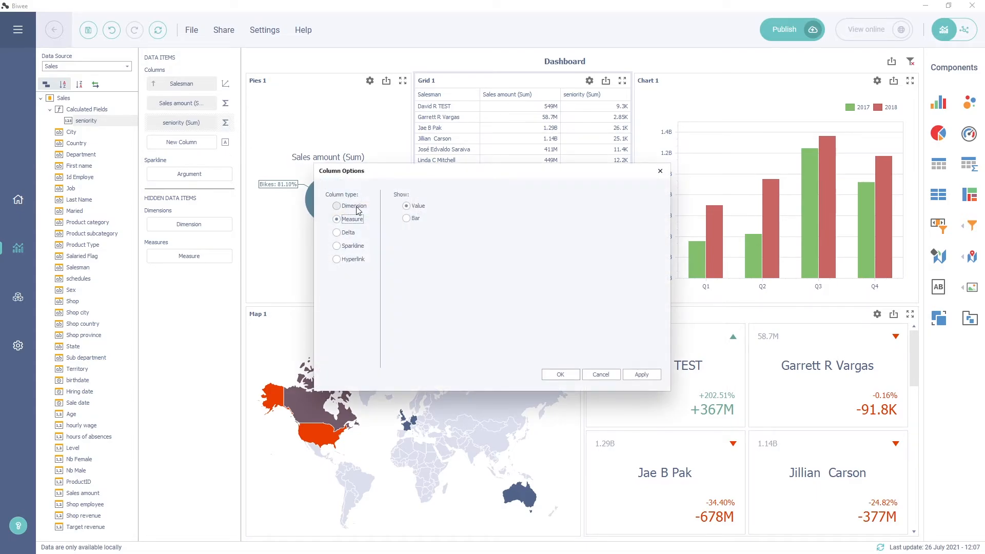
{"action": "left_click", "coordinate": [356, 207]}
{"action": "left_click", "coordinate": [650, 379]}
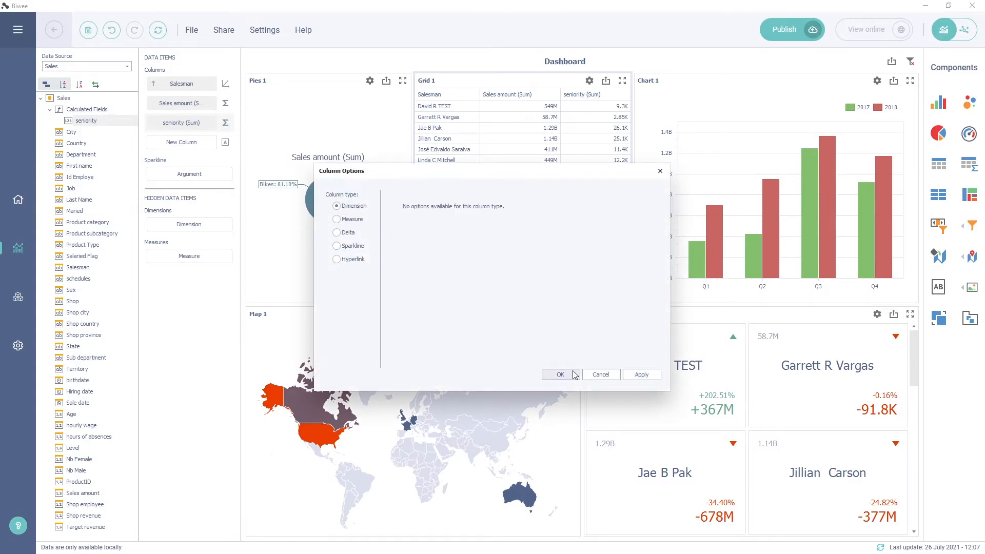
{"action": "left_click", "coordinate": [560, 375]}
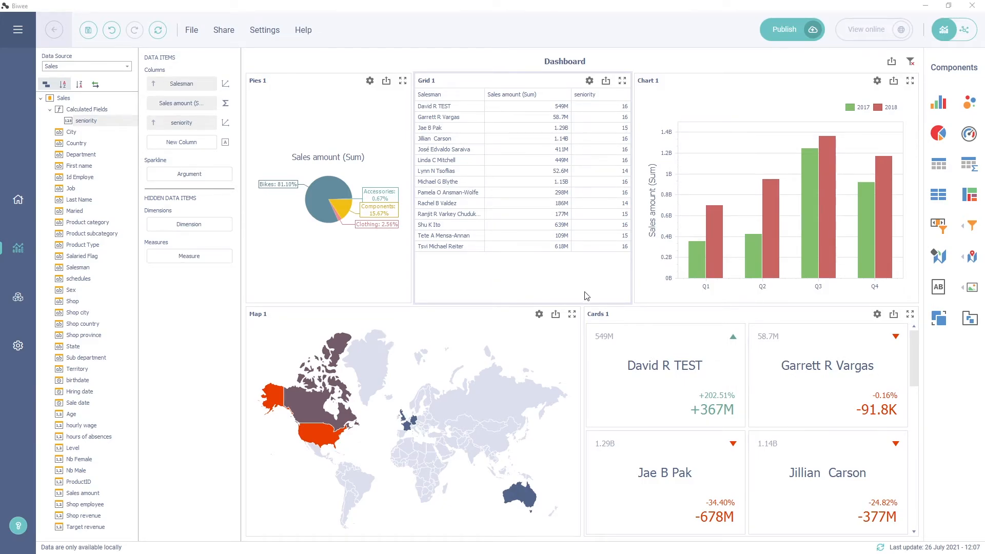
Step: Enable the Multiple Master Filter interaction on the salesman cards
{"action": "left_click", "coordinate": [620, 322]}
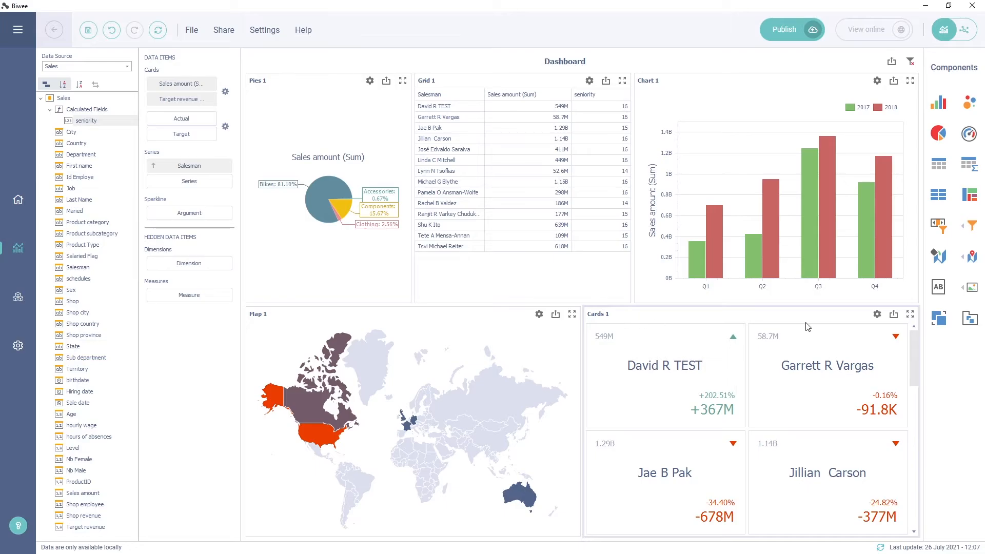
{"action": "left_click", "coordinate": [876, 314]}
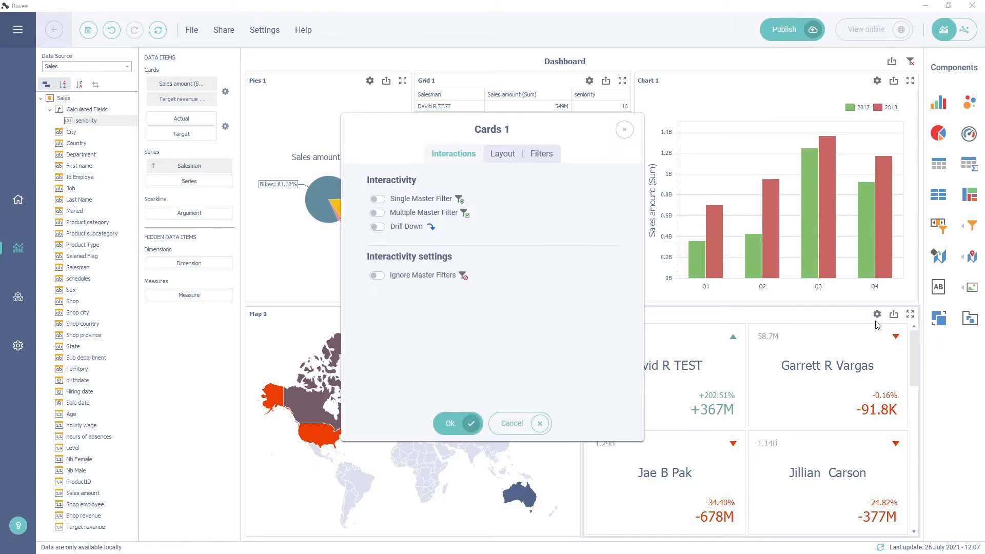
{"action": "left_click", "coordinate": [498, 156]}
{"action": "left_click", "coordinate": [548, 158]}
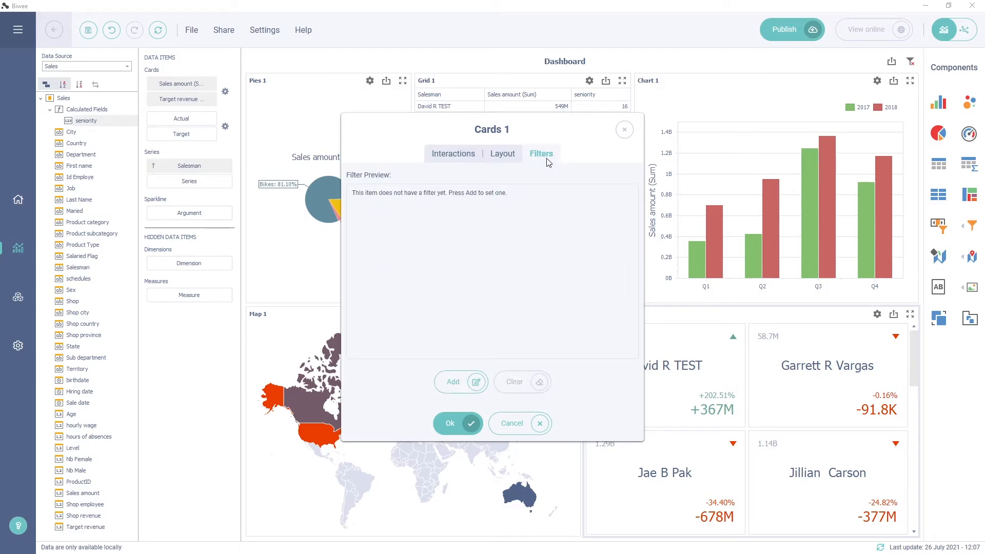
{"action": "left_click", "coordinate": [472, 155]}
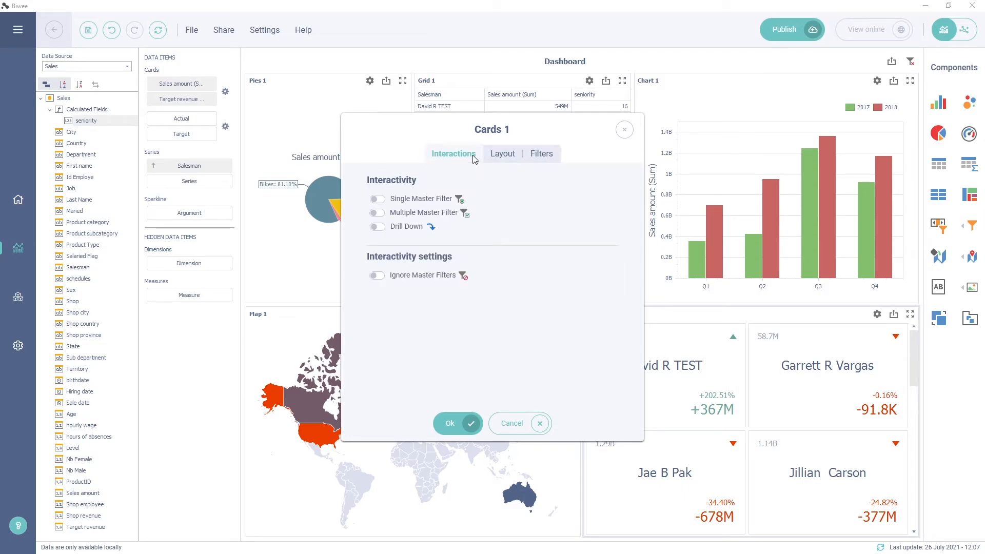
{"action": "left_click", "coordinate": [377, 213]}
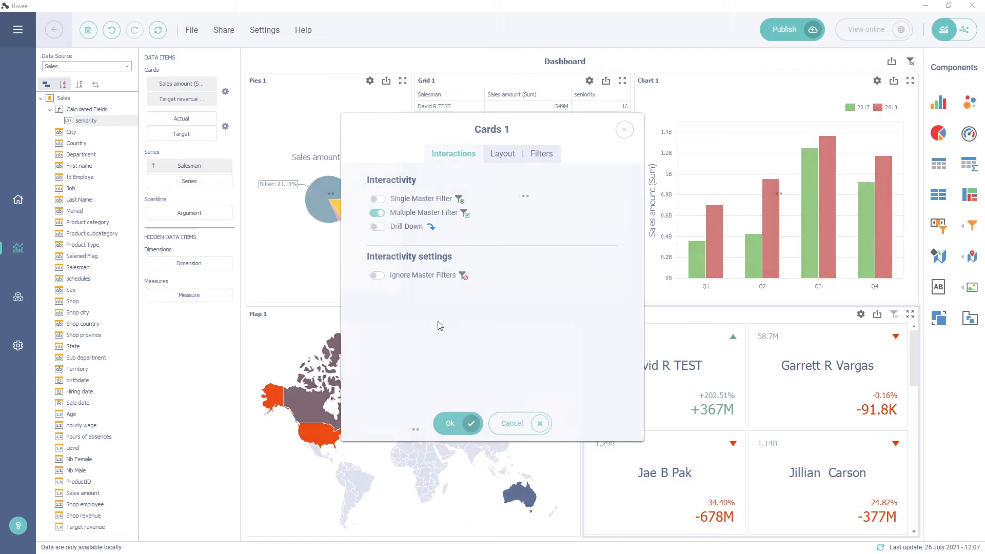
{"action": "left_click", "coordinate": [461, 424]}
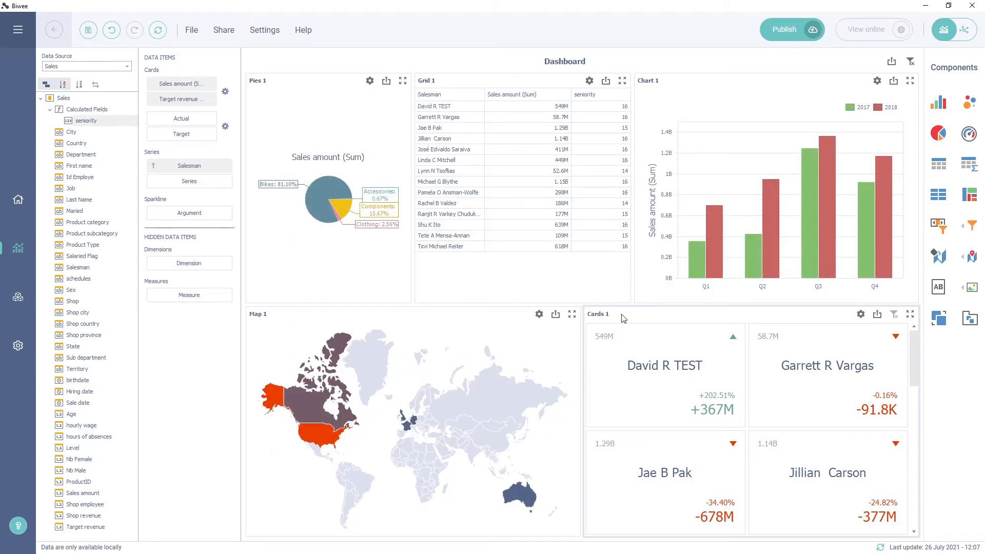
Step: Filter the dashboard by the first and the second salesman card in turn, and clear the master filter
{"action": "left_click", "coordinate": [680, 376]}
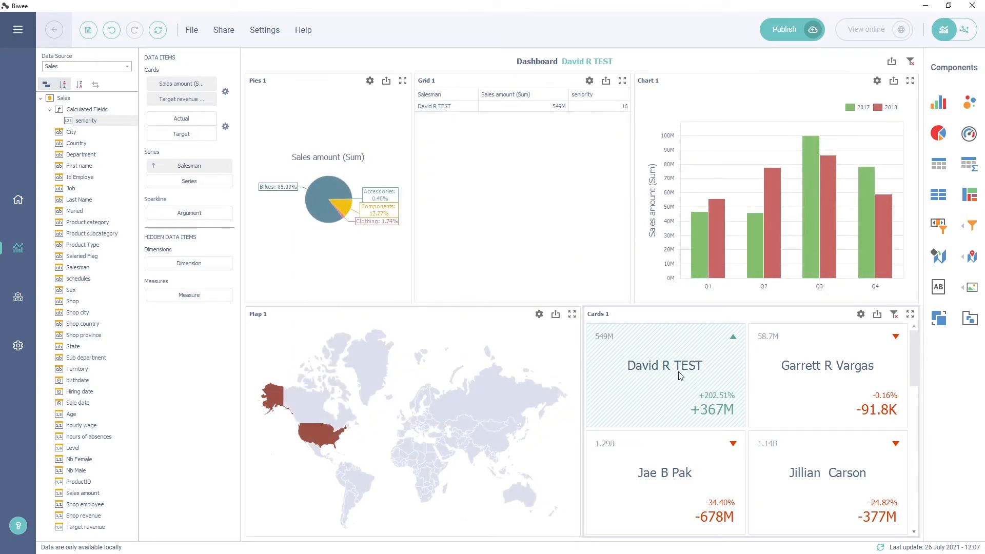
{"action": "left_click", "coordinate": [812, 371]}
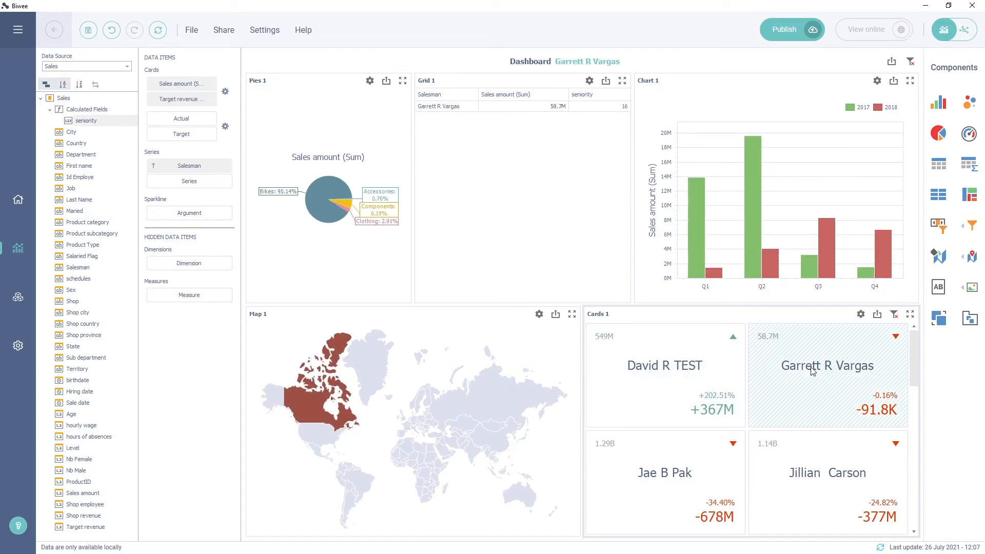
{"action": "left_click", "coordinate": [893, 318]}
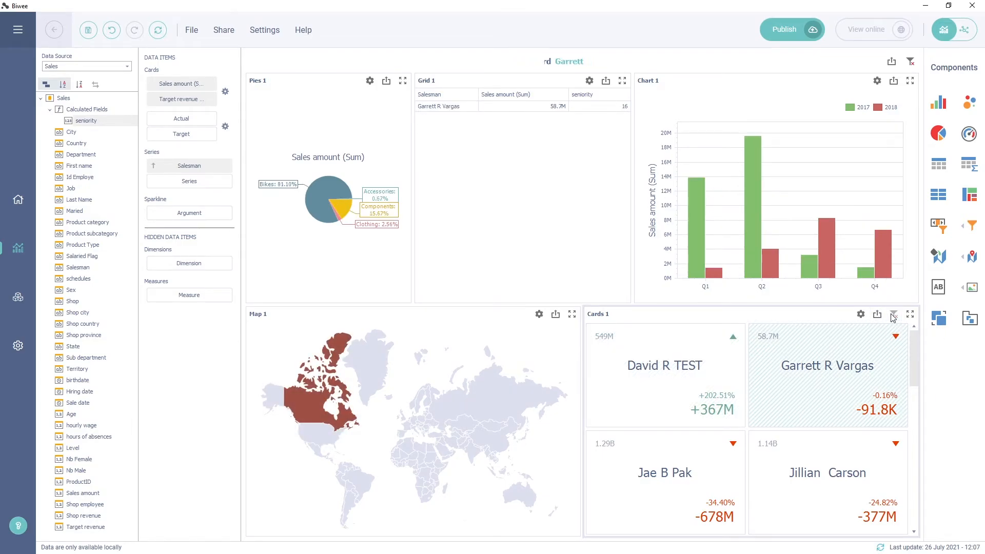
Step: Widen the pie chart towards the grid and add Product subcategory as its second argument
{"action": "left_click", "coordinate": [611, 277]}
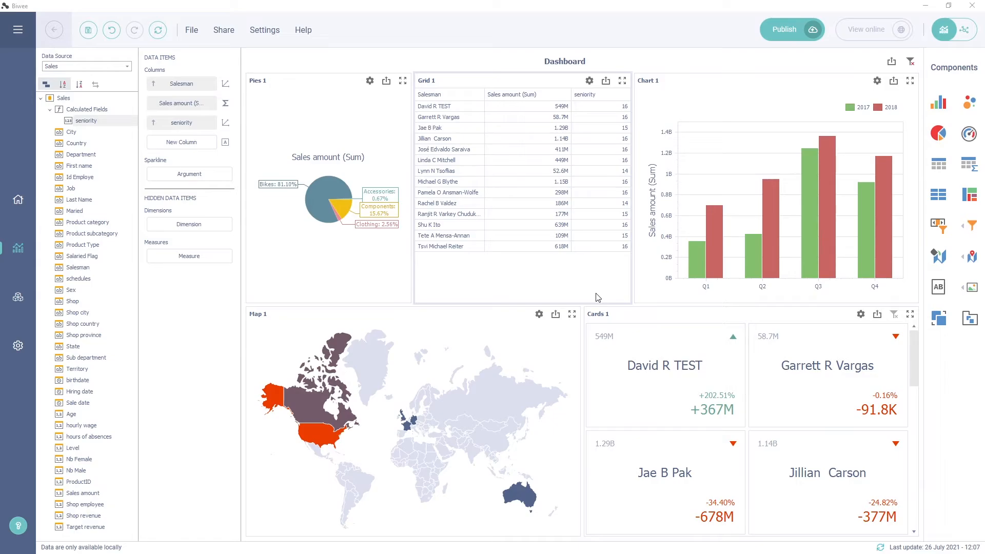
{"action": "left_click", "coordinate": [361, 281]}
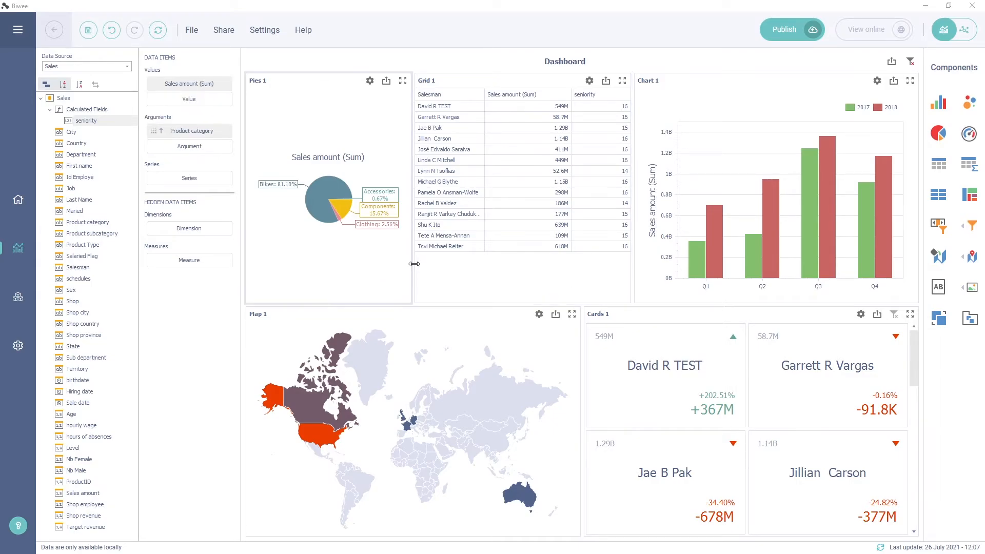
{"action": "left_click_drag", "start_coordinate": [414, 264], "coordinate": [546, 254]}
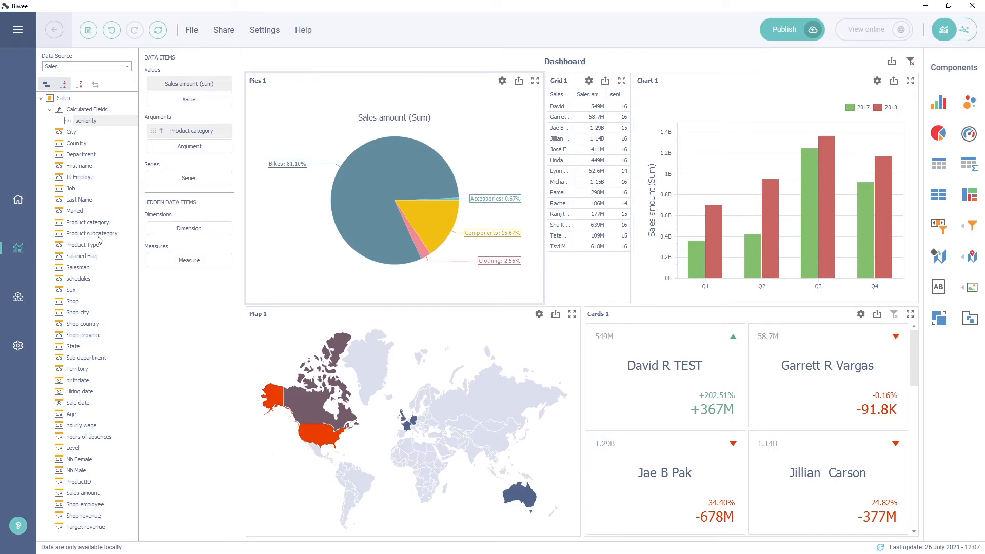
{"action": "left_click_drag", "start_coordinate": [99, 239], "coordinate": [218, 184]}
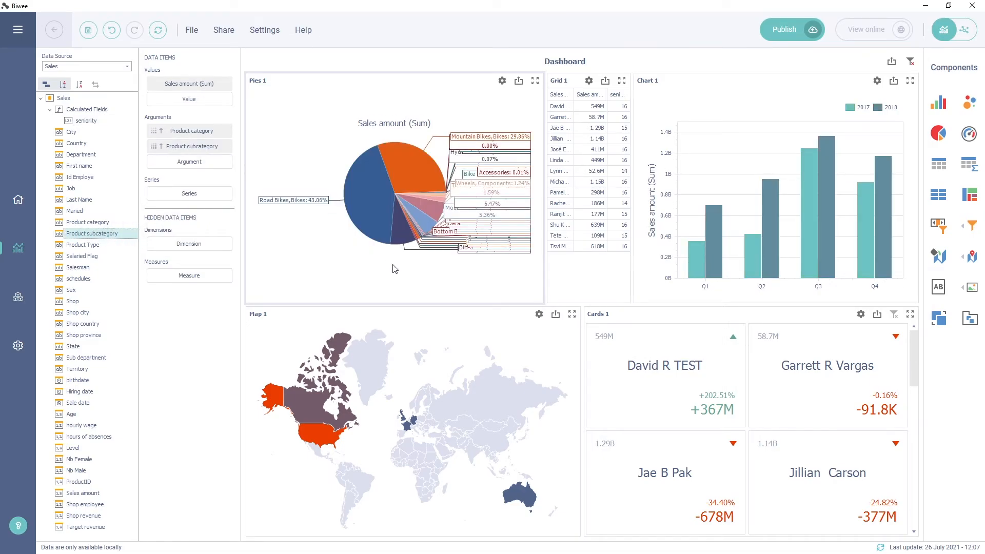
Step: Enable the Drill Down interaction on the pie chart, and test it by drilling into Bikes and back
{"action": "mouse_move", "coordinate": [288, 201]}
{"action": "left_click", "coordinate": [502, 81]}
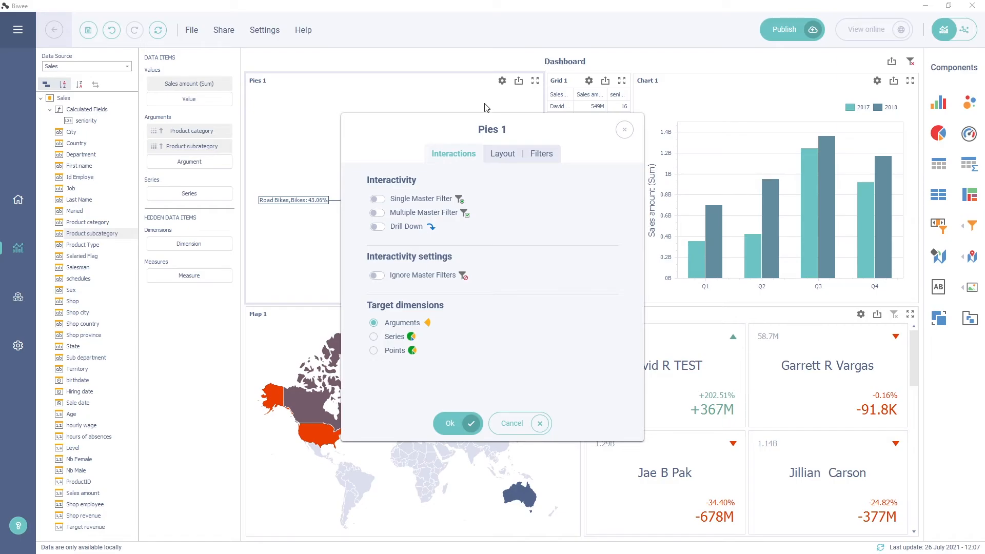
{"action": "left_click", "coordinate": [378, 227]}
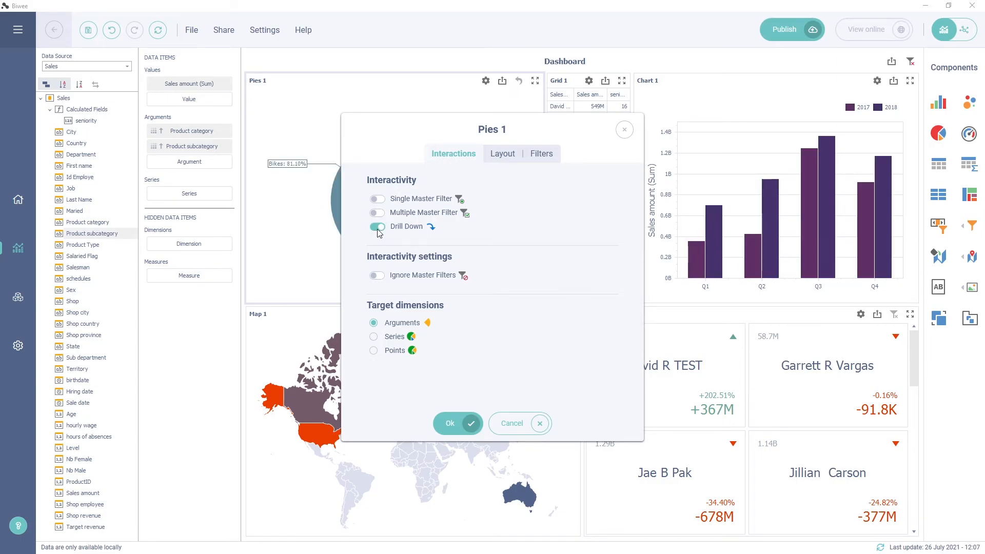
{"action": "left_click", "coordinate": [451, 425]}
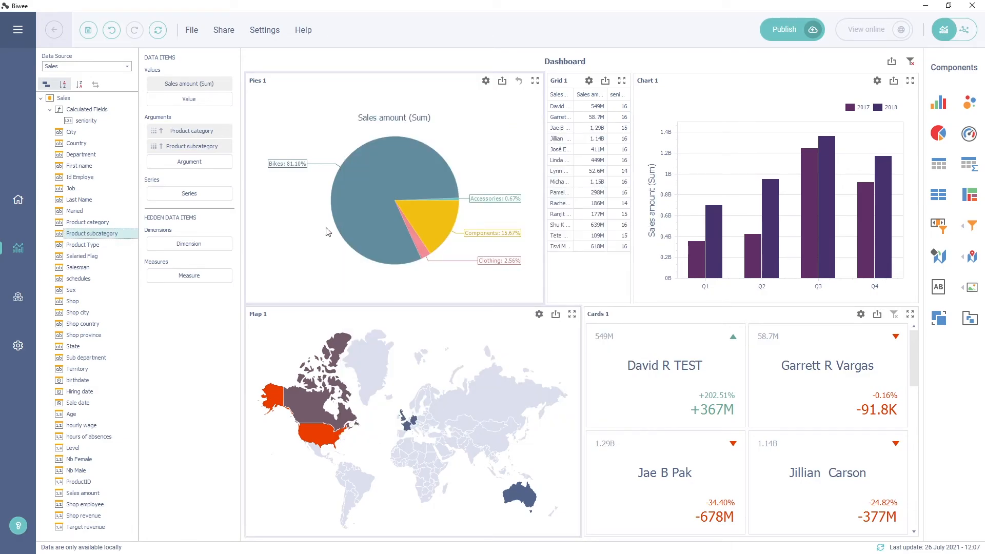
{"action": "left_click", "coordinate": [354, 201]}
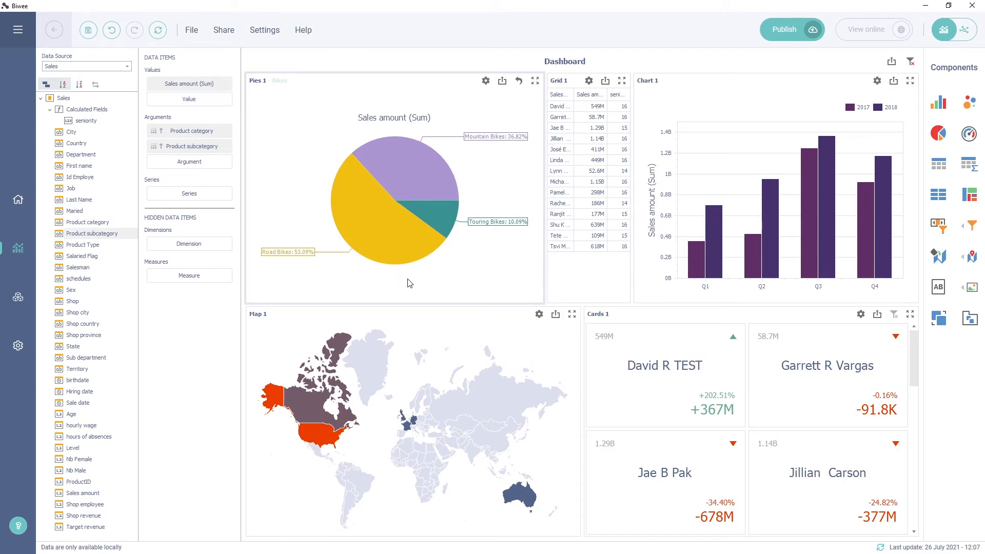
{"action": "left_click", "coordinate": [520, 85]}
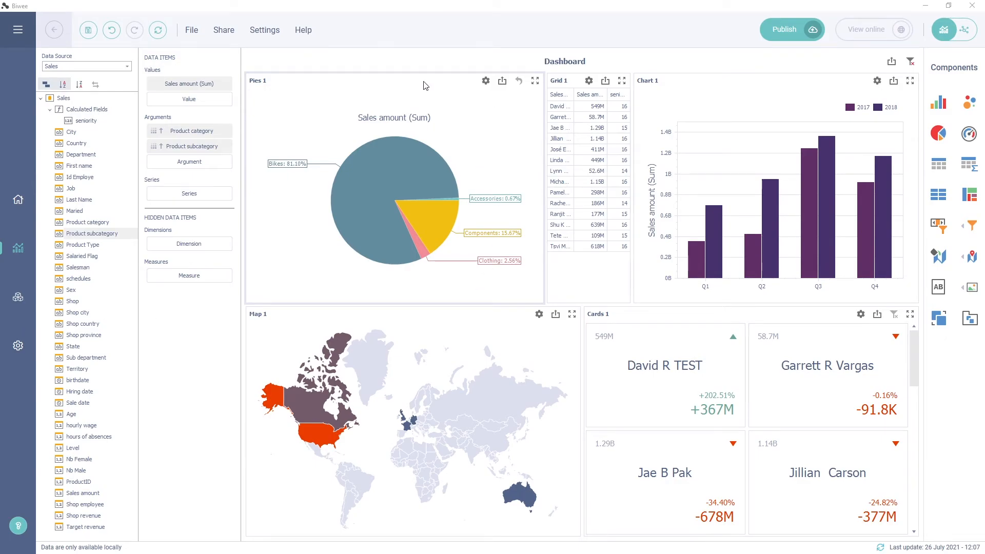
Step: Rearrange the dashboard with the map beside the pie chart and the cards, bar chart and grid in a row below
{"action": "left_click", "coordinate": [352, 316]}
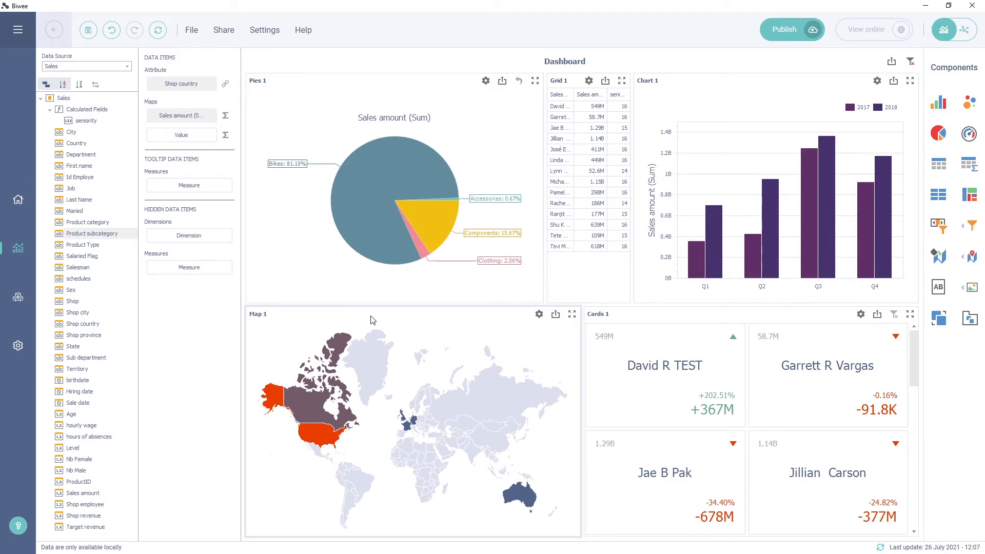
{"action": "left_click_drag", "start_coordinate": [372, 320], "coordinate": [738, 84]}
{"action": "left_click_drag", "start_coordinate": [688, 193], "coordinate": [915, 409]}
{"action": "left_click_drag", "start_coordinate": [571, 81], "coordinate": [918, 403]}
{"action": "left_click_drag", "start_coordinate": [632, 410], "coordinate": [479, 412]}
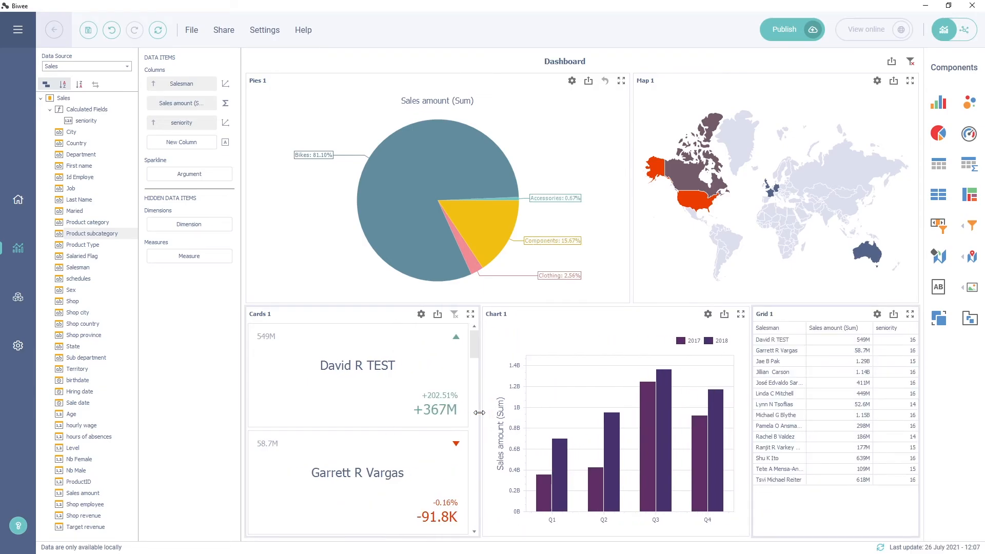
Step: Resize the items to widen the grid and the map, and narrow the pie chart and the cards
{"action": "left_click", "coordinate": [751, 395]}
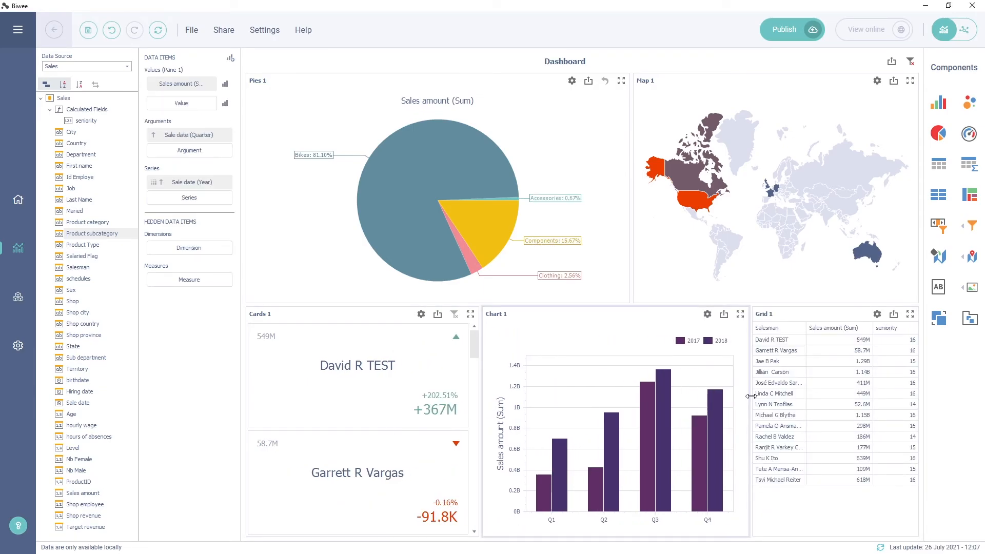
{"action": "left_click_drag", "start_coordinate": [750, 396], "coordinate": [680, 396]}
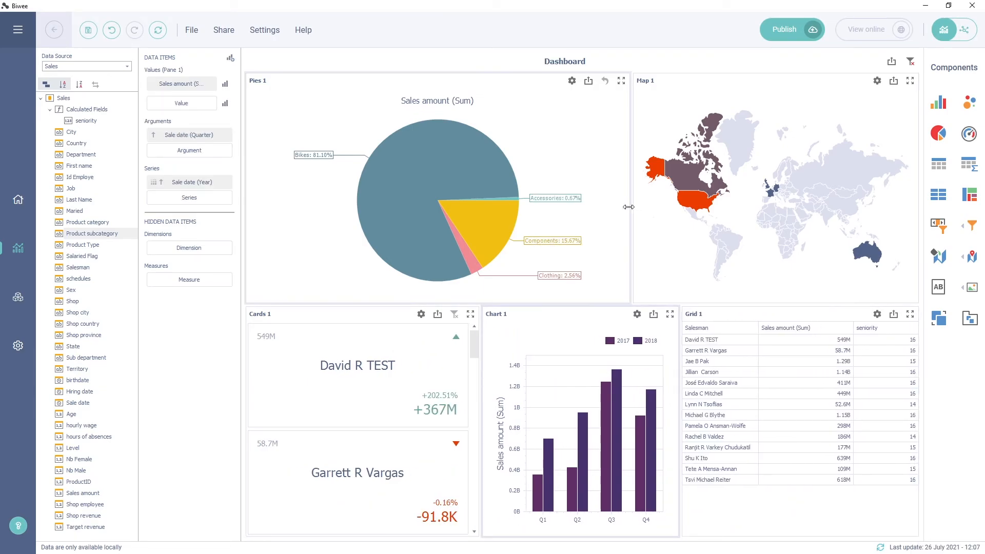
{"action": "left_click_drag", "start_coordinate": [629, 207], "coordinate": [536, 215]}
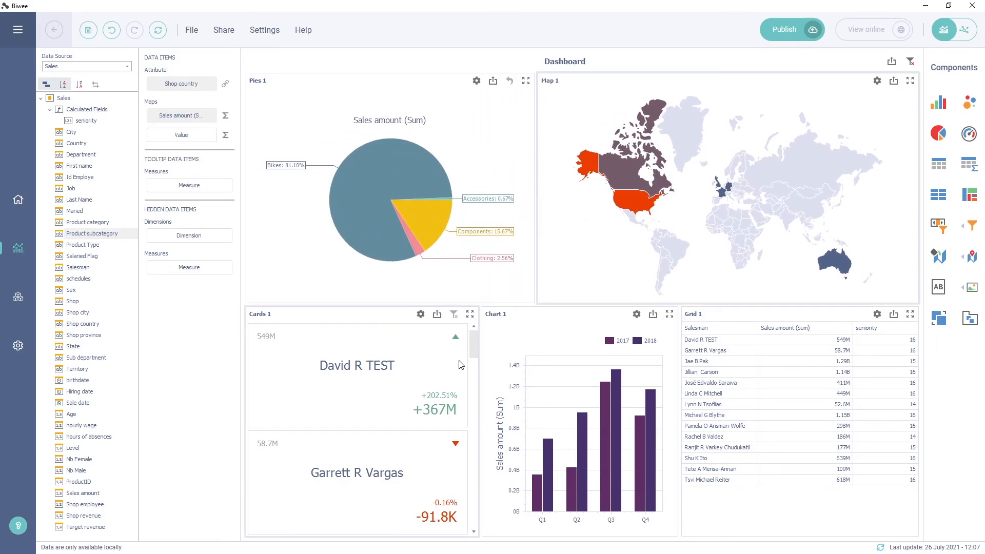
{"action": "left_click_drag", "start_coordinate": [479, 364], "coordinate": [425, 364]}
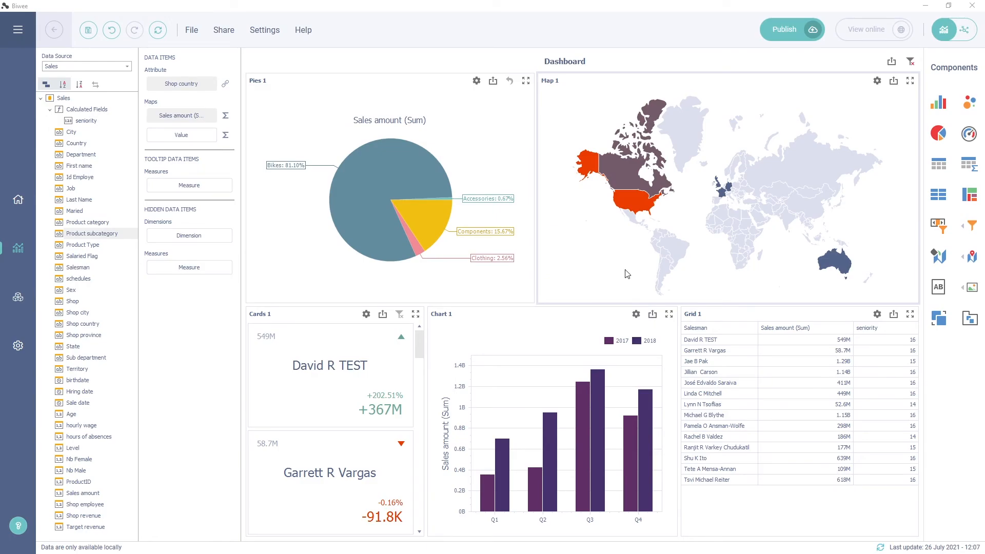
Step: Save the document as "My dashboard" and publish it
{"action": "left_click", "coordinate": [88, 29]}
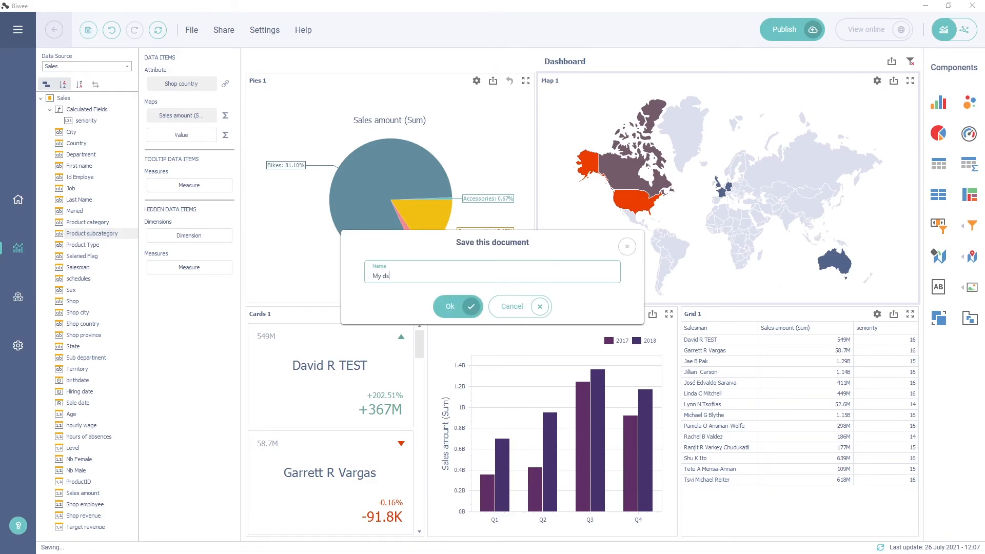
{"action": "type", "text": "My dashboard"}
{"action": "key", "text": "Return"}
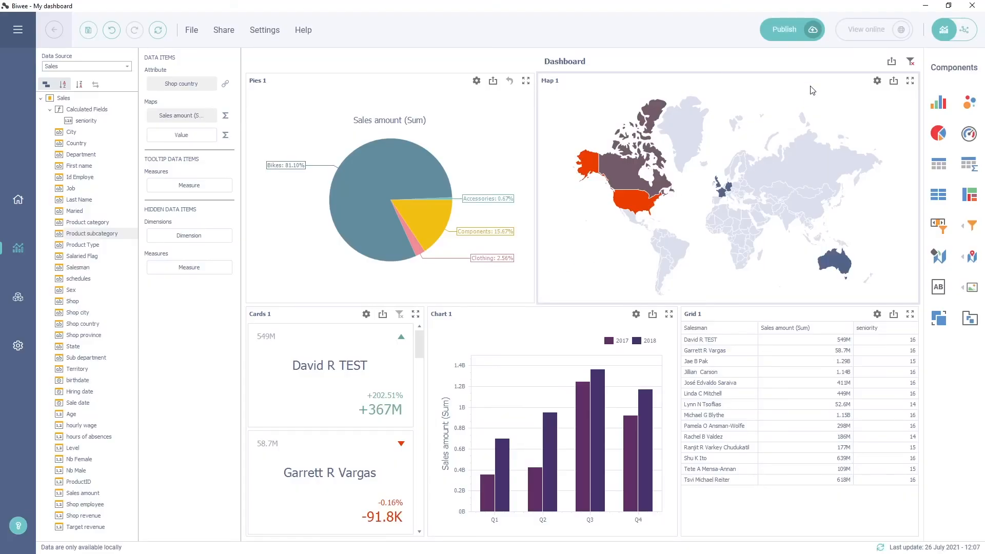
{"action": "left_click", "coordinate": [798, 39]}
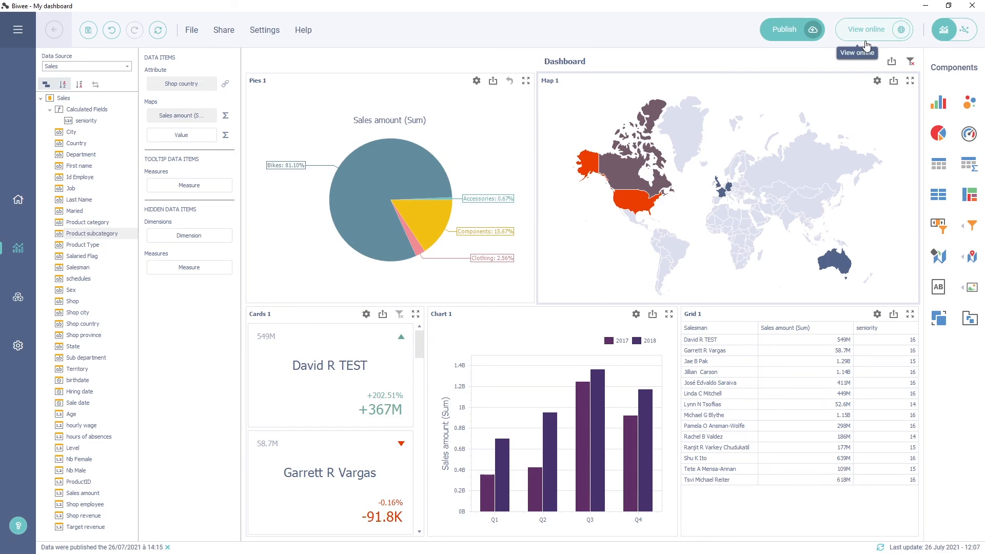
Step: View the published dashboard online, testing the Bikes drill-down and the filters of the first two salesman cards before clearing the filters
{"action": "left_click", "coordinate": [865, 41]}
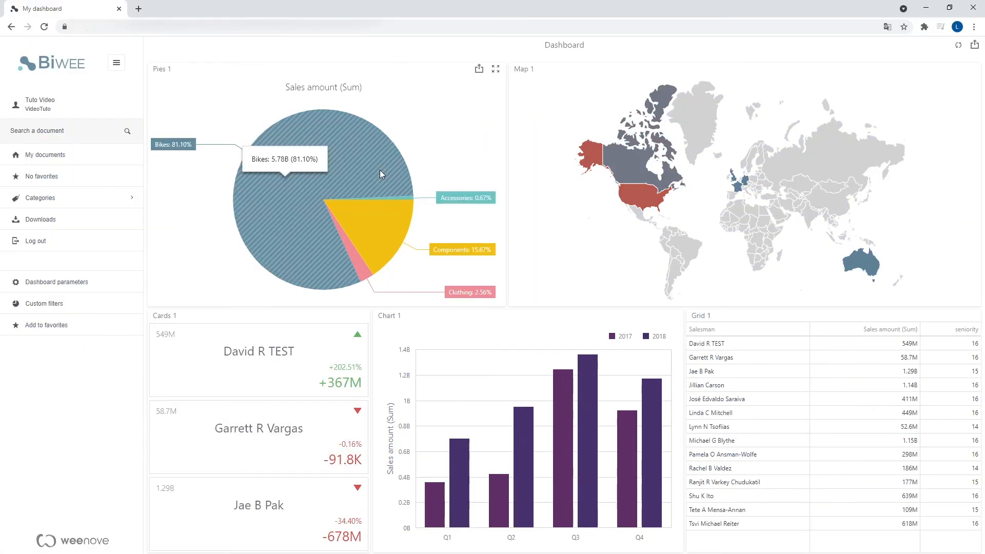
{"action": "left_click", "coordinate": [379, 170]}
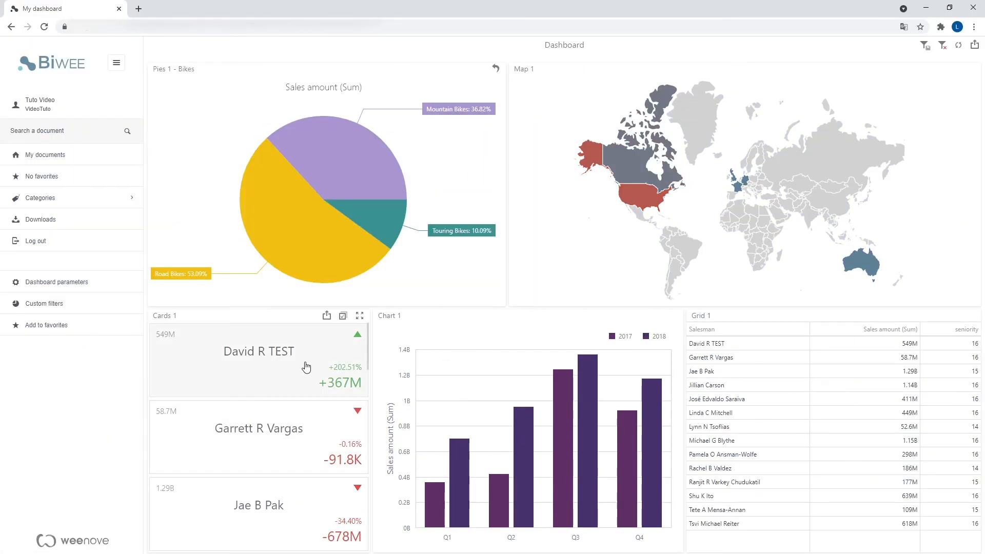
{"action": "left_click", "coordinate": [300, 380]}
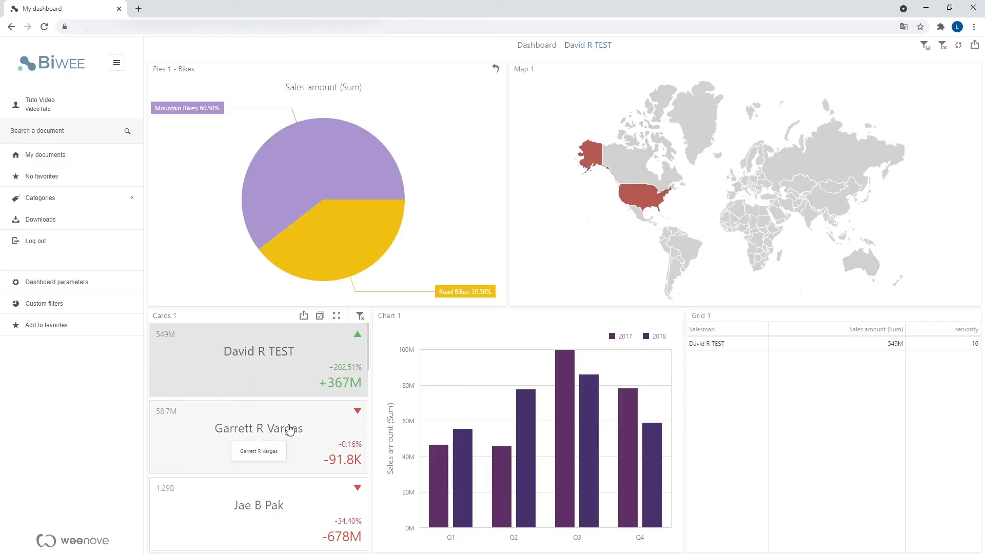
{"action": "left_click", "coordinate": [290, 429]}
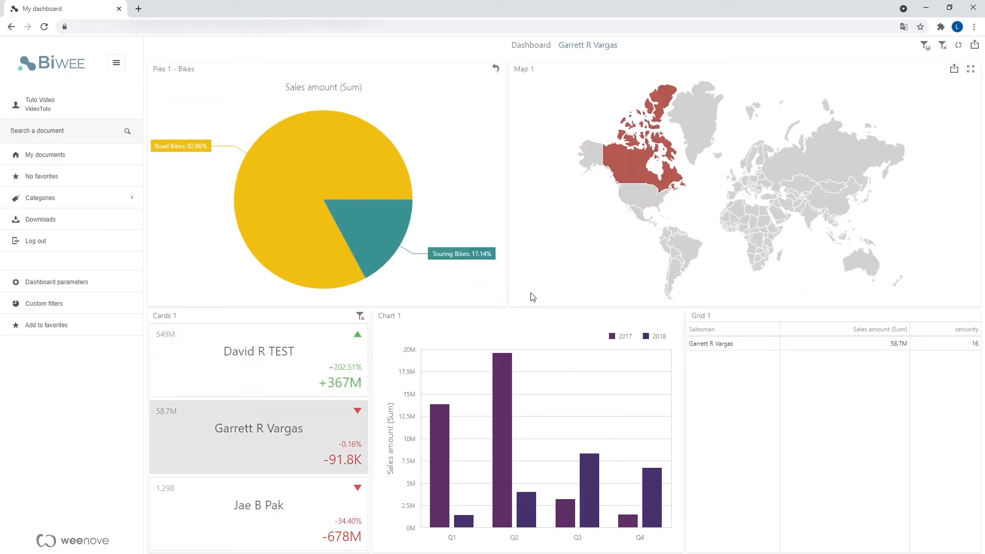
{"action": "left_click", "coordinate": [942, 45]}
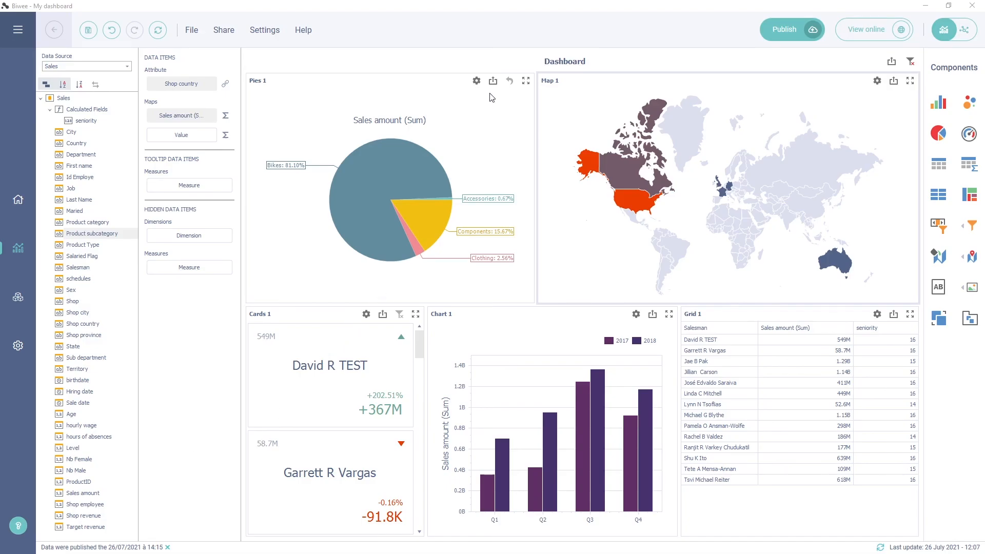
Step: Examine the user and right options for sharing the dashboard with a new user, and leave the sharing settings without applying anything
{"action": "left_click", "coordinate": [219, 34]}
{"action": "left_click", "coordinate": [246, 59]}
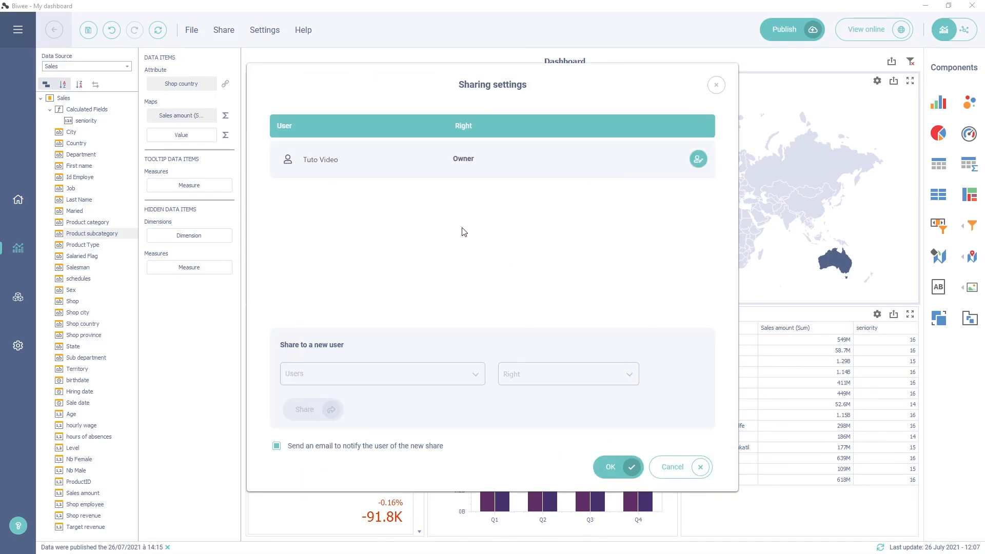
{"action": "left_click", "coordinate": [419, 385]}
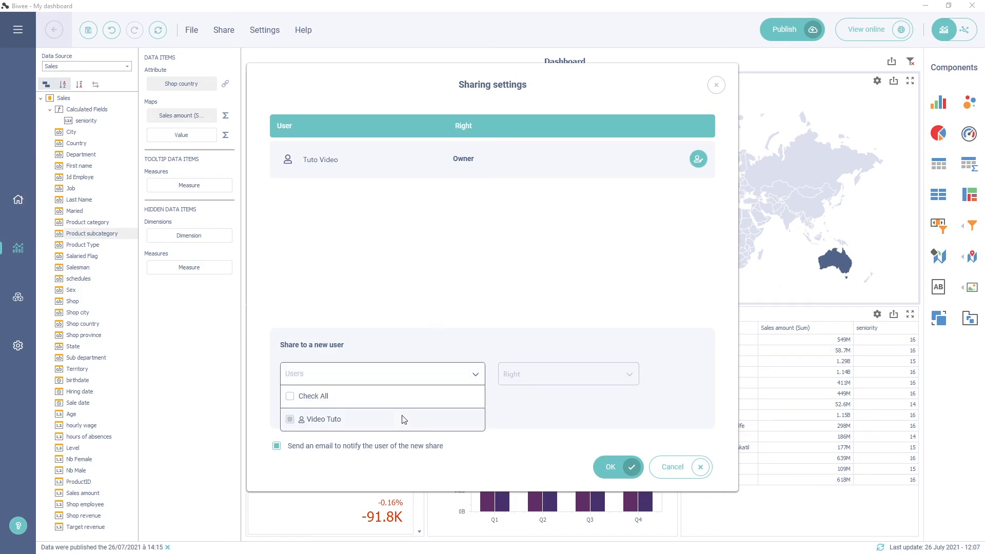
{"action": "left_click", "coordinate": [396, 420]}
{"action": "left_click", "coordinate": [422, 370]}
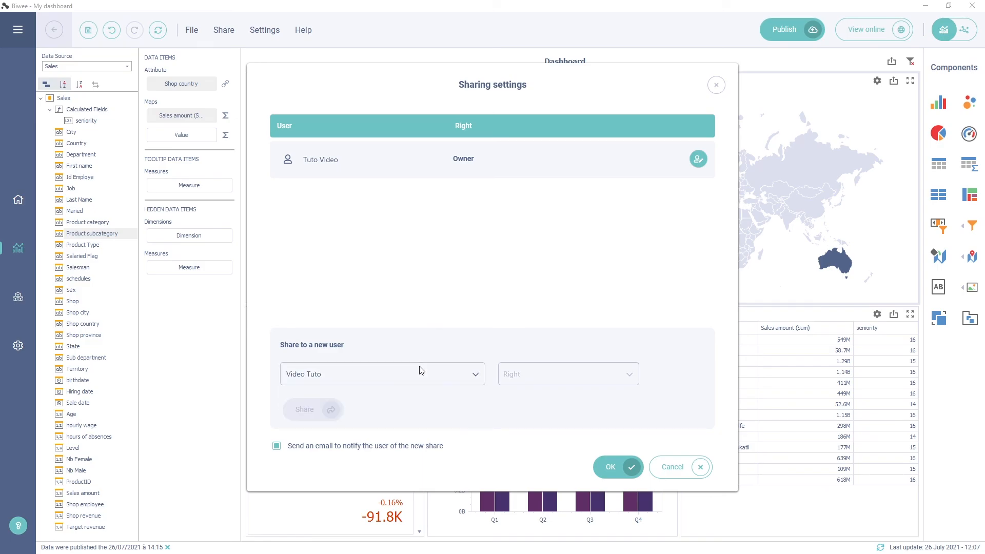
{"action": "left_click", "coordinate": [553, 374]}
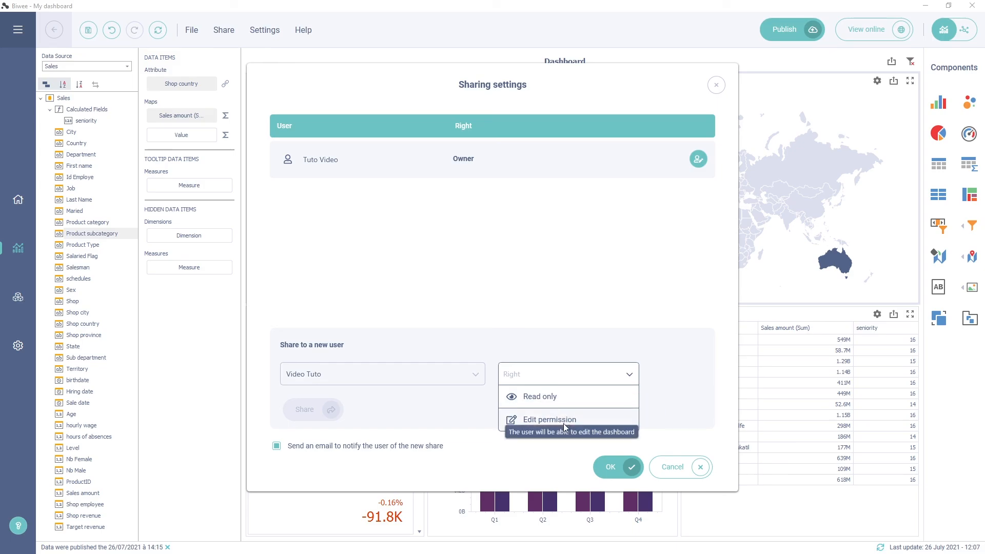
{"action": "left_click", "coordinate": [568, 379]}
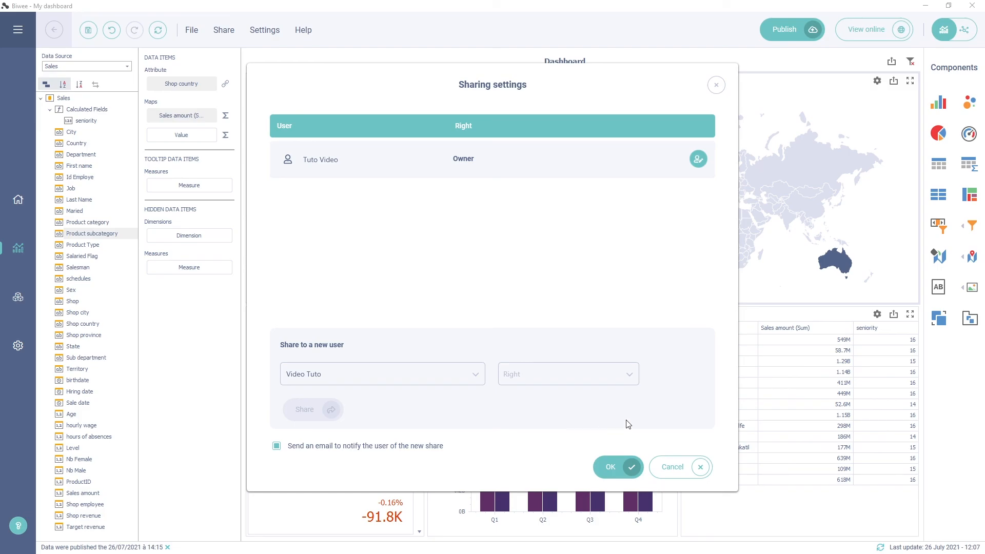
{"action": "left_click", "coordinate": [674, 469]}
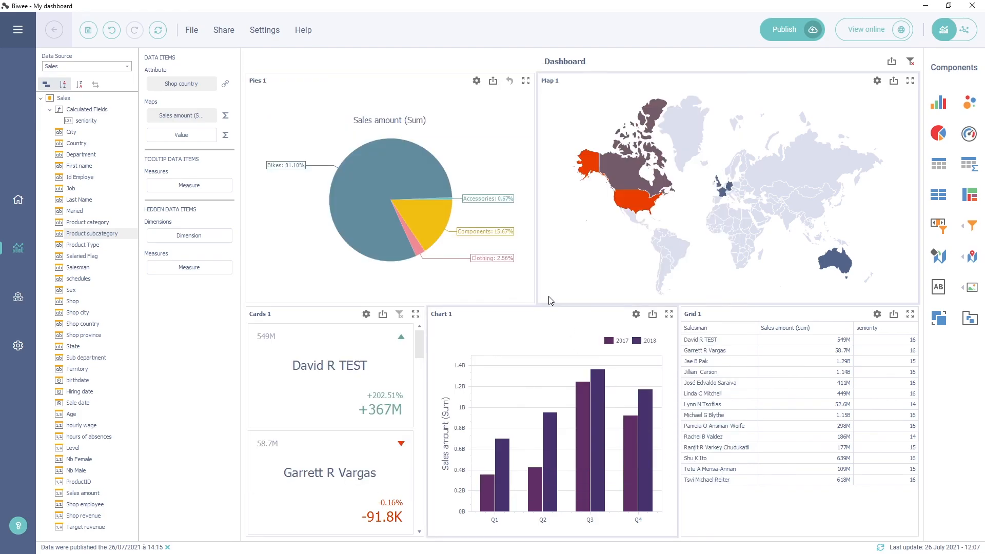